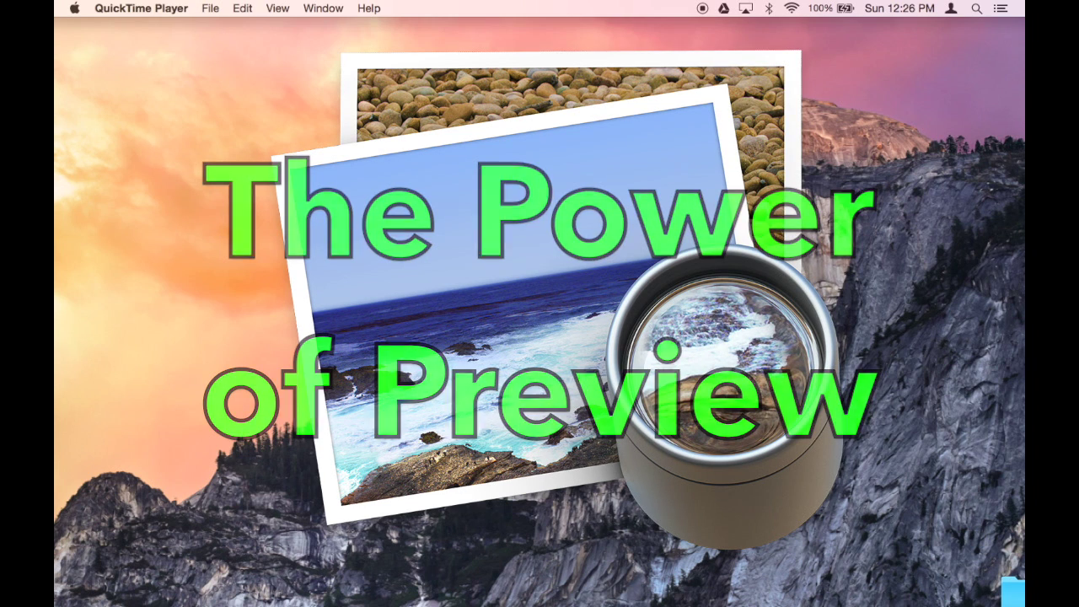
Step: Open cat.jpg briefly, then close the photo
{"action": "mouse_move", "coordinate": [636, 590]}
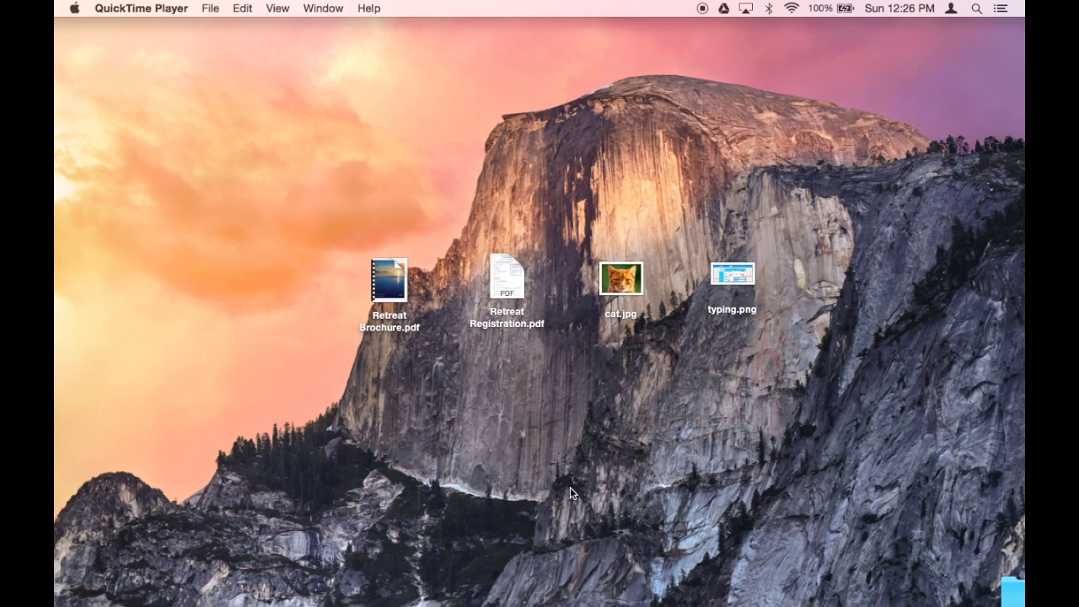
{"action": "double_click", "coordinate": [624, 279]}
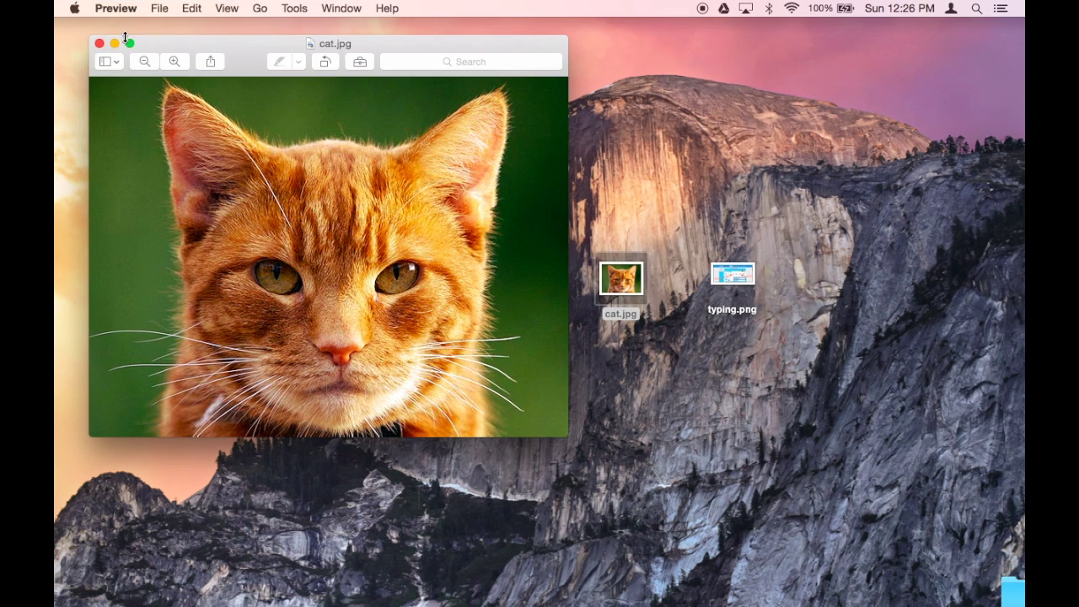
{"action": "left_click", "coordinate": [97, 42]}
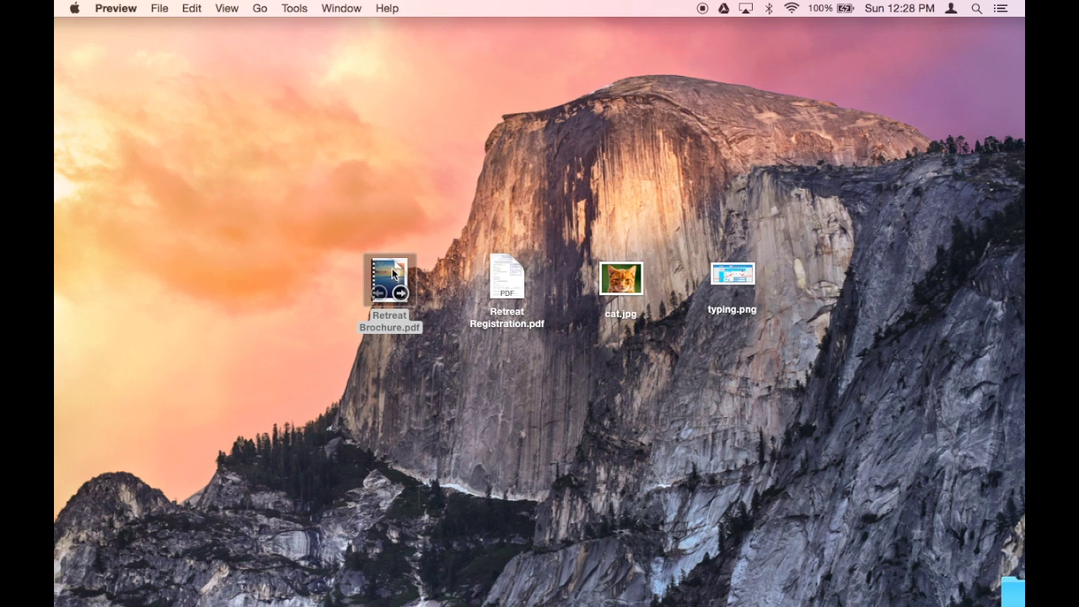
Step: Open Retreat Brochure.pdf and try selecting text in the Session A description
{"action": "double_click", "coordinate": [391, 278]}
{"action": "left_click_drag", "start_coordinate": [186, 455], "coordinate": [286, 507]}
{"action": "left_click", "coordinate": [232, 466]}
{"action": "left_click", "coordinate": [238, 456]}
{"action": "left_click_drag", "start_coordinate": [210, 453], "coordinate": [255, 483]}
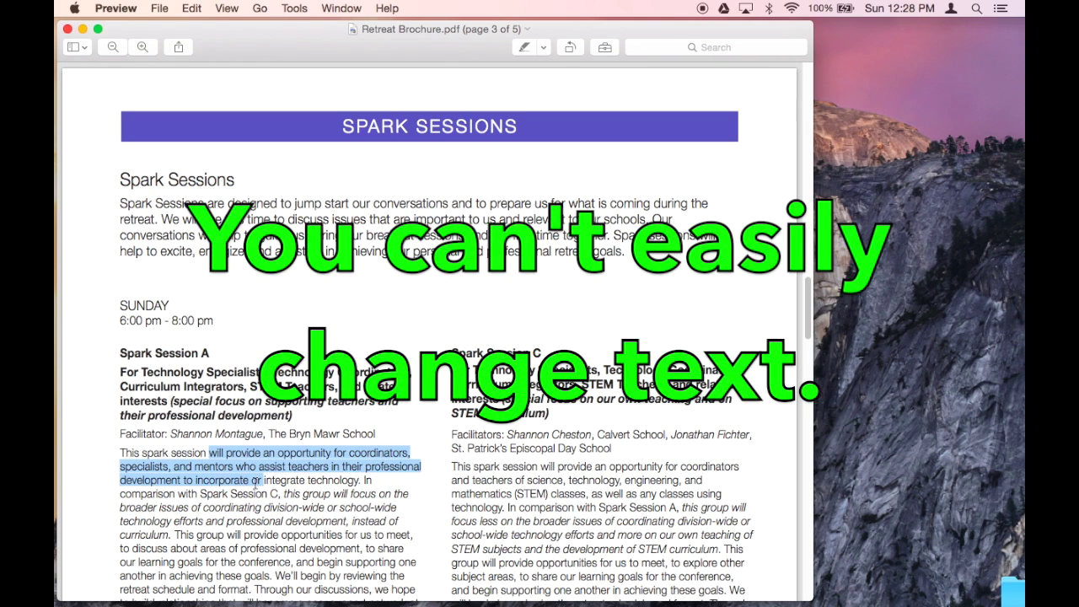
{"action": "left_click", "coordinate": [255, 489]}
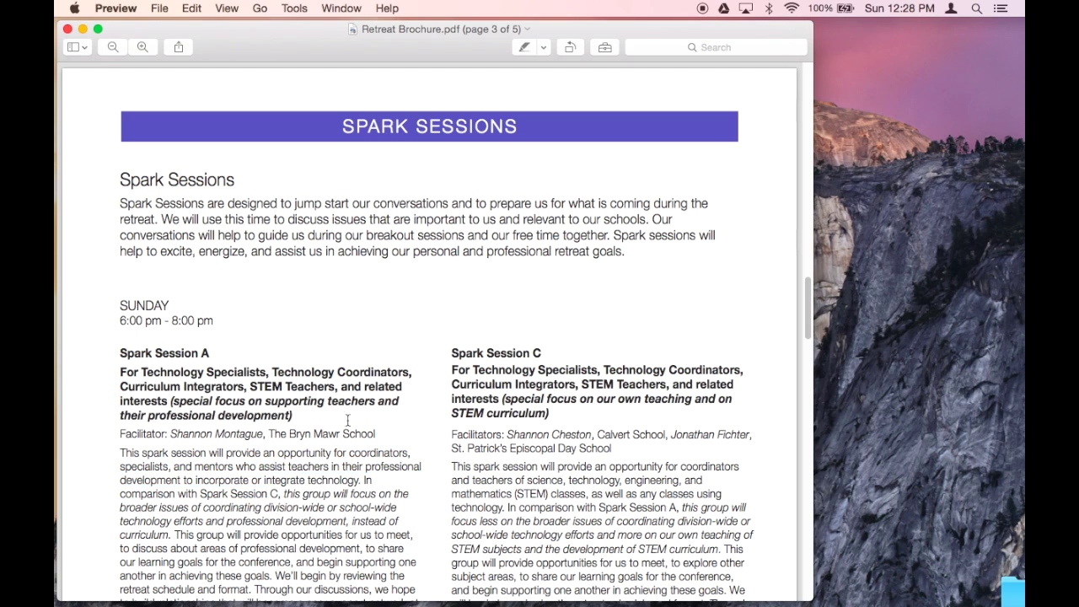
Step: Highlight part of the first Spark Sessions line and the words 'sessions and' in yellow
{"action": "left_click", "coordinate": [528, 48]}
{"action": "left_click_drag", "start_coordinate": [414, 204], "coordinate": [474, 205]}
{"action": "left_click_drag", "start_coordinate": [418, 235], "coordinate": [488, 237]}
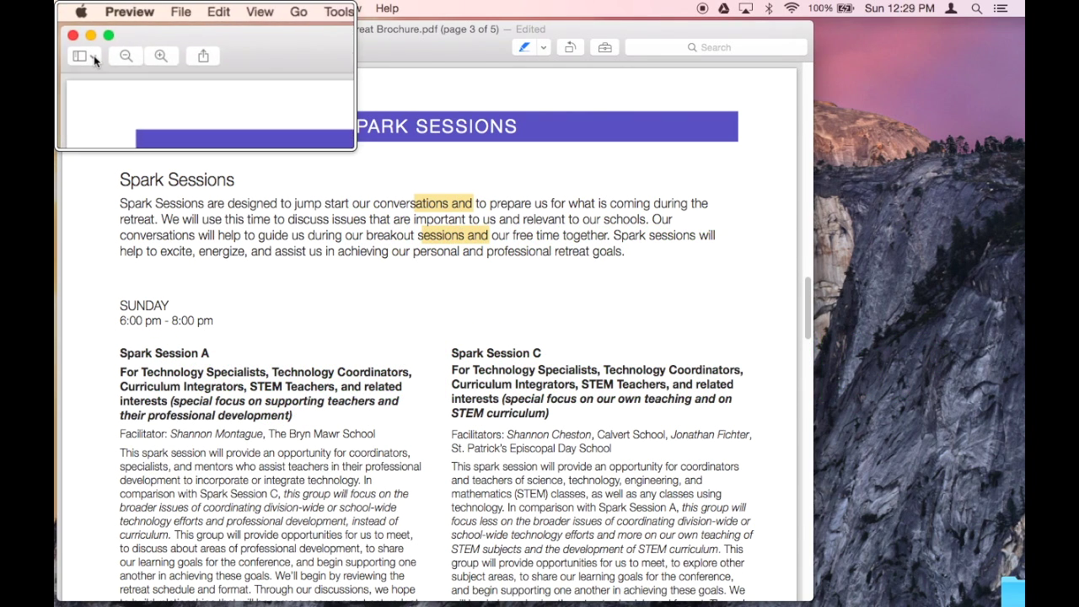
{"action": "left_click", "coordinate": [100, 66]}
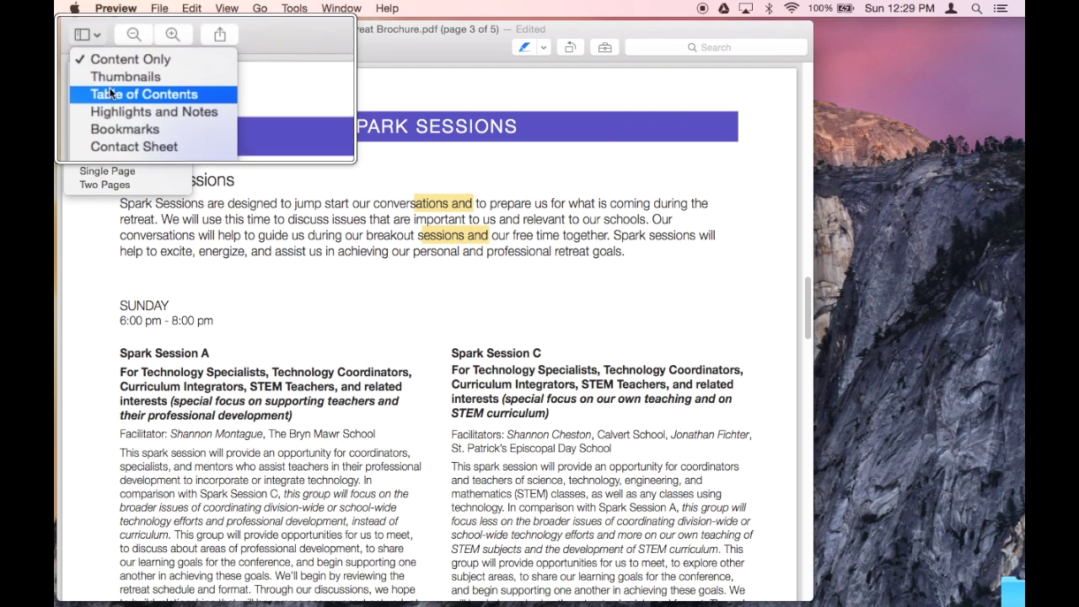
Step: Show page thumbnails and delete the session pages from page 4 onward
{"action": "left_click", "coordinate": [110, 82]}
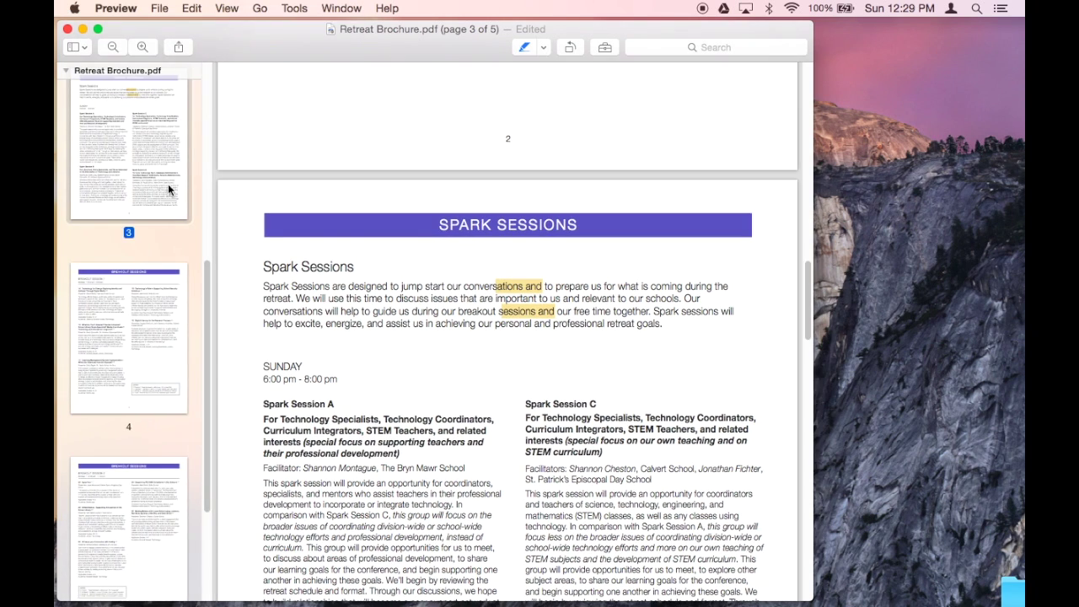
{"action": "left_click", "coordinate": [135, 337]}
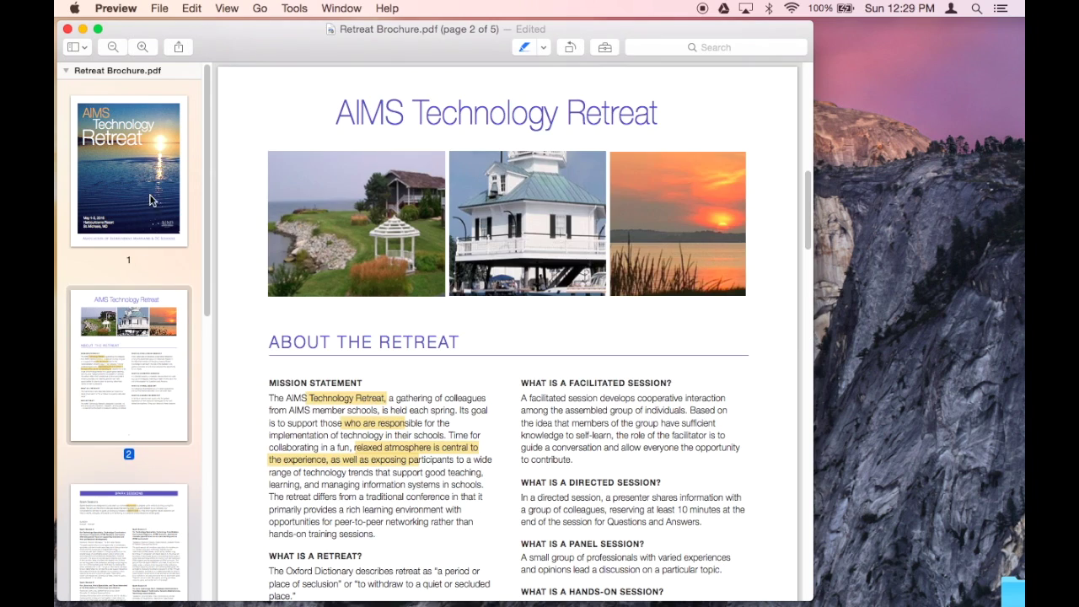
{"action": "left_click", "coordinate": [154, 201]}
{"action": "left_click", "coordinate": [151, 339]}
{"action": "scroll", "coordinate": [157, 355], "scroll_direction": "down", "scroll_amount": 5}
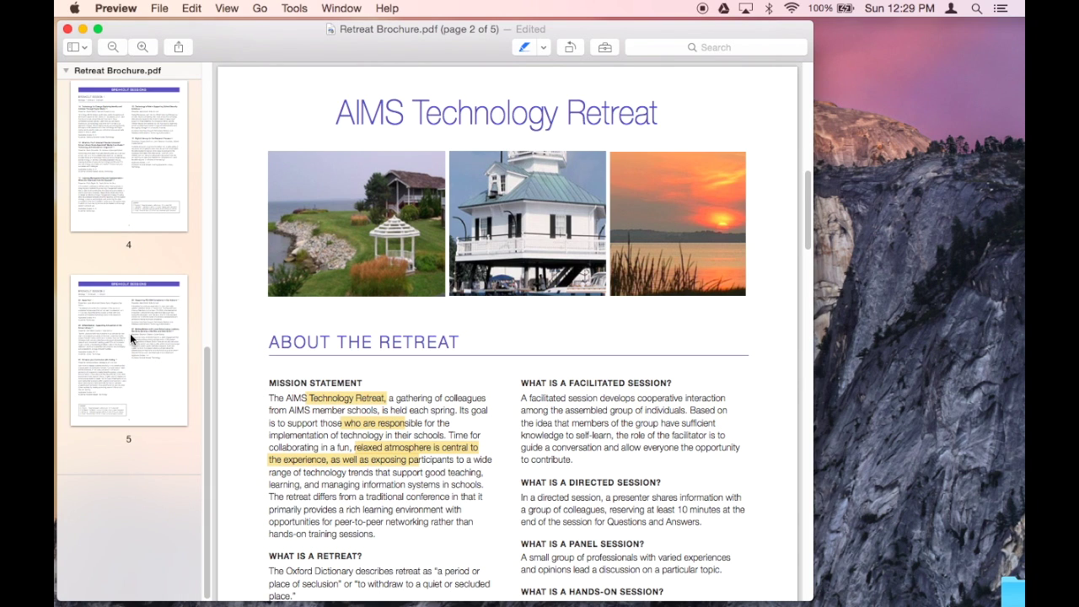
{"action": "left_click", "coordinate": [113, 149]}
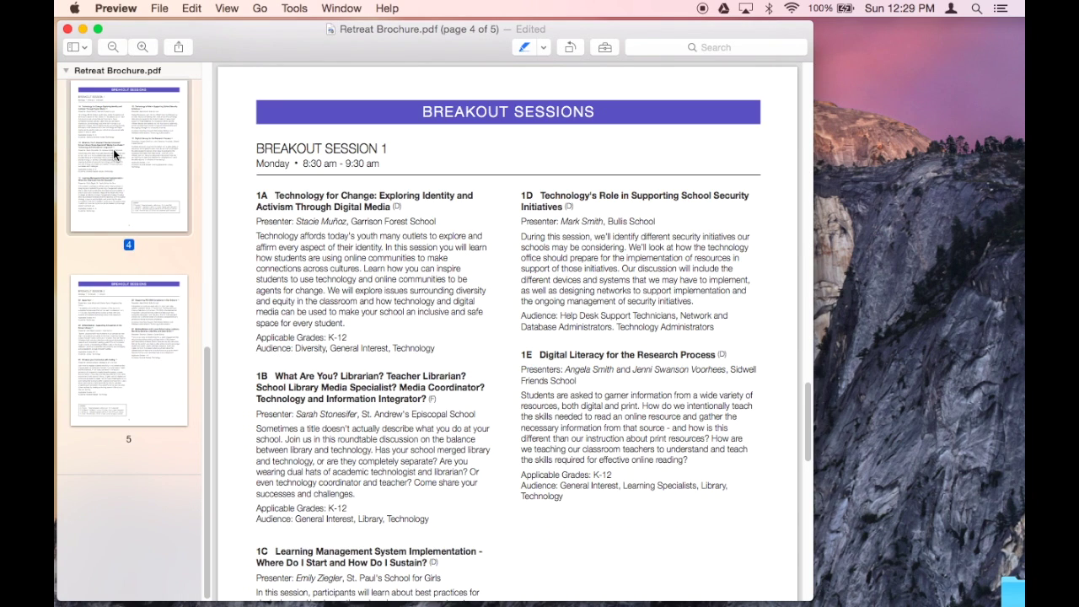
{"action": "key", "text": "Delete"}
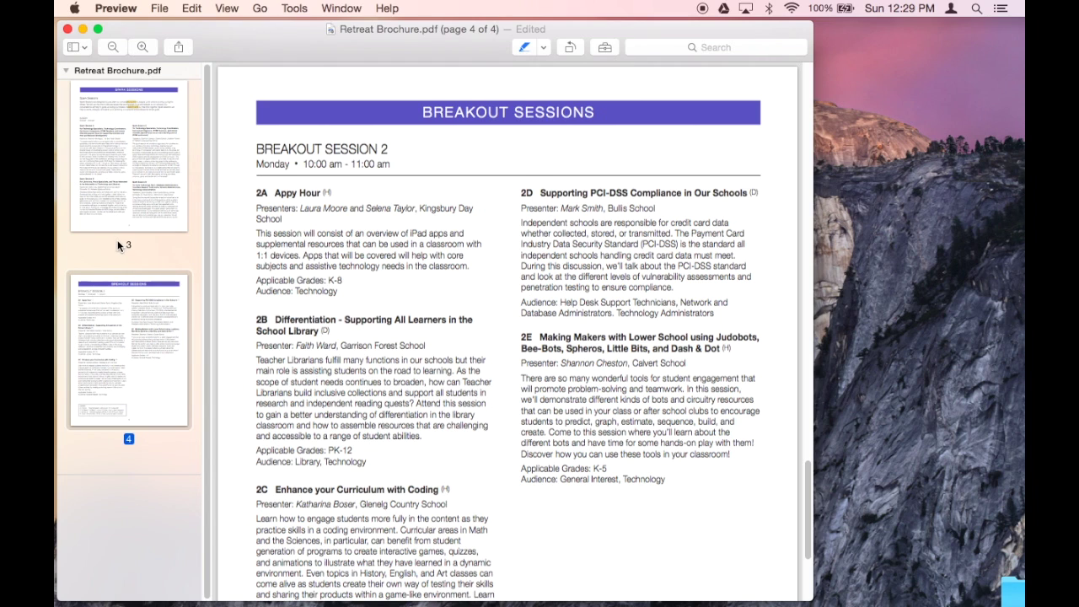
{"action": "key", "text": "Delete"}
{"action": "key", "text": "Delete"}
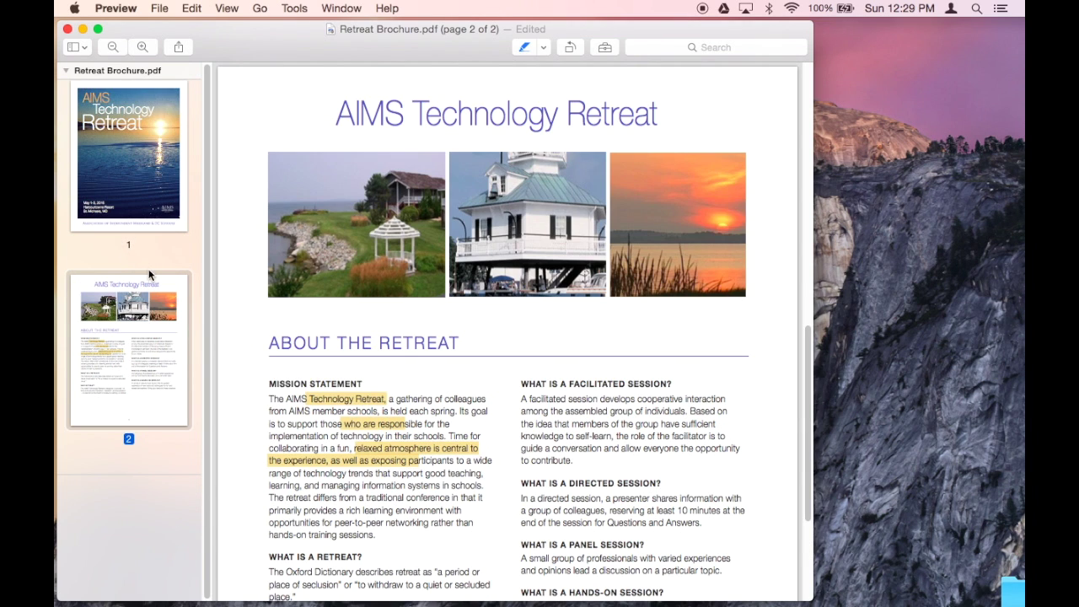
Step: Rearrange thumbnails so the cover is page 1 and About the Retreat page 2
{"action": "left_click", "coordinate": [128, 196]}
{"action": "left_click", "coordinate": [138, 345]}
{"action": "left_click_drag", "start_coordinate": [160, 404], "coordinate": [166, 133]}
{"action": "left_click_drag", "start_coordinate": [151, 340], "coordinate": [156, 133]}
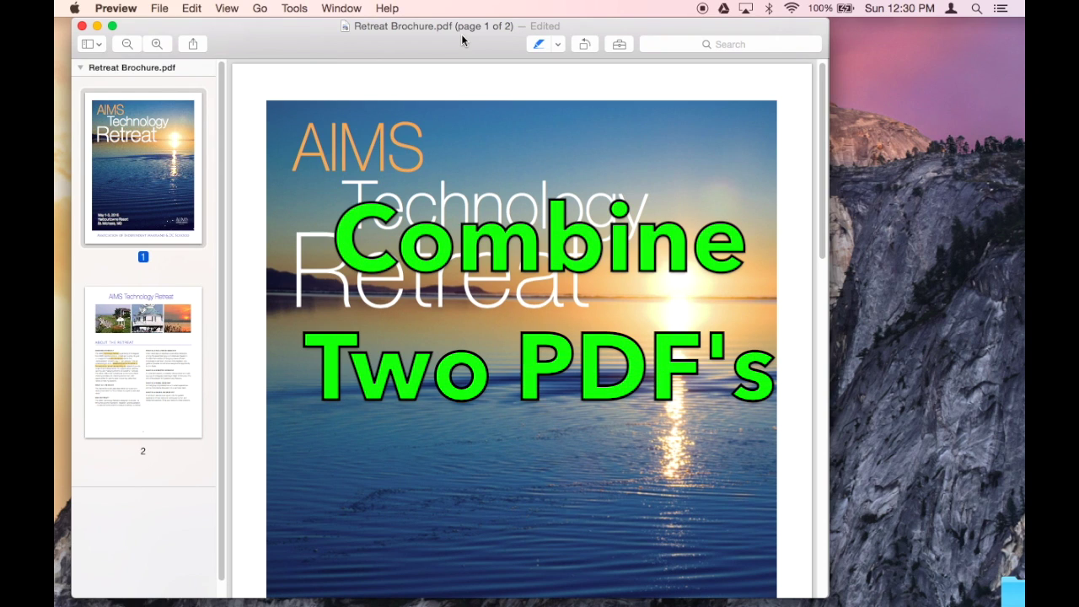
{"action": "left_click_drag", "start_coordinate": [354, 28], "coordinate": [845, 27]}
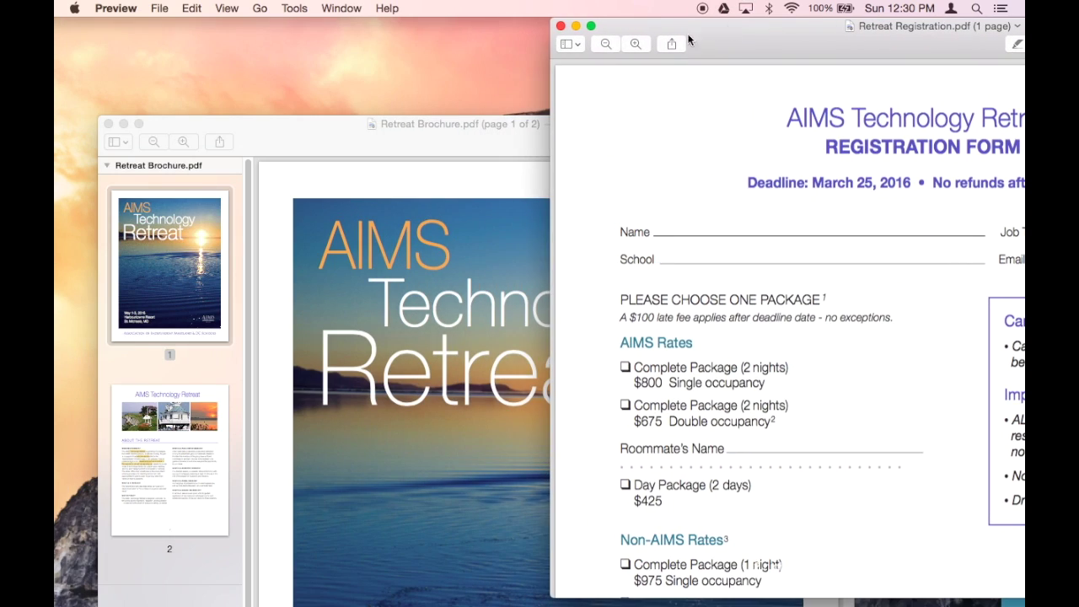
Step: Drag the registration form's page thumbnail into the brochure after page 2
{"action": "left_click", "coordinate": [574, 45]}
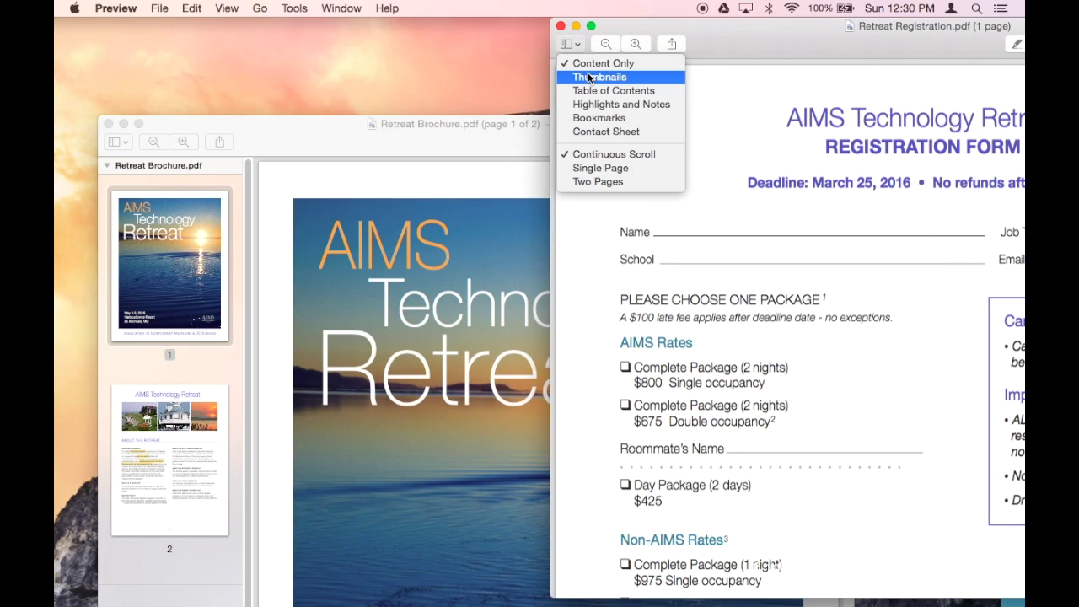
{"action": "left_click", "coordinate": [593, 77]}
{"action": "left_click_drag", "start_coordinate": [463, 121], "coordinate": [431, 23]}
{"action": "left_click", "coordinate": [869, 38]}
{"action": "left_click", "coordinate": [645, 119]}
{"action": "left_click_drag", "start_coordinate": [645, 119], "coordinate": [152, 516]}
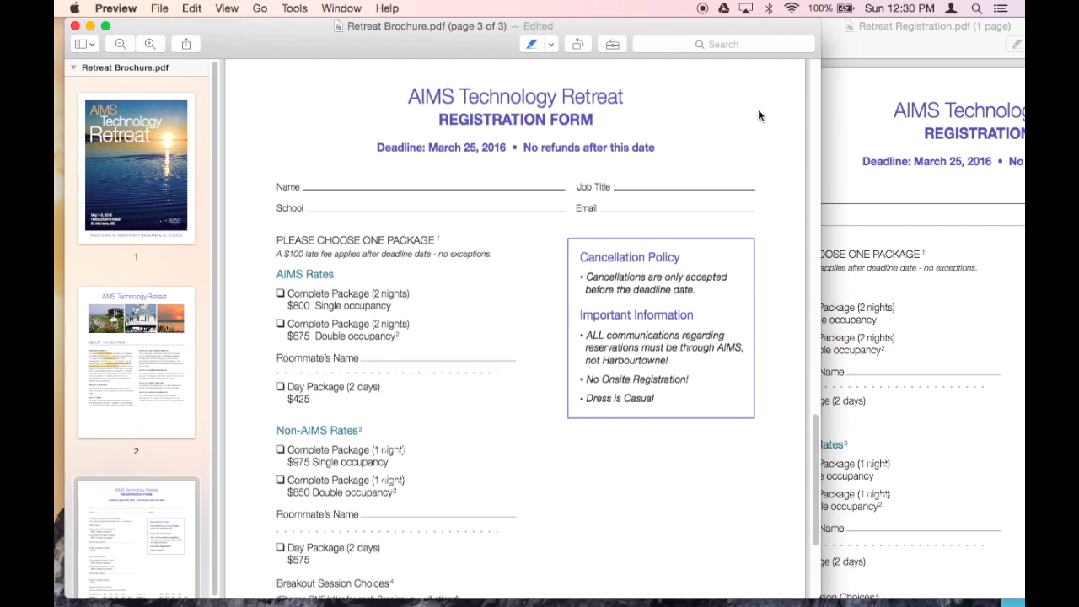
Step: Review the brochure's three pages, finishing on the cover page
{"action": "left_click_drag", "start_coordinate": [410, 20], "coordinate": [597, 19]}
{"action": "left_click", "coordinate": [318, 363]}
{"action": "left_click", "coordinate": [322, 177]}
{"action": "left_click", "coordinate": [321, 320]}
{"action": "left_click", "coordinate": [349, 500]}
{"action": "left_click", "coordinate": [377, 231]}
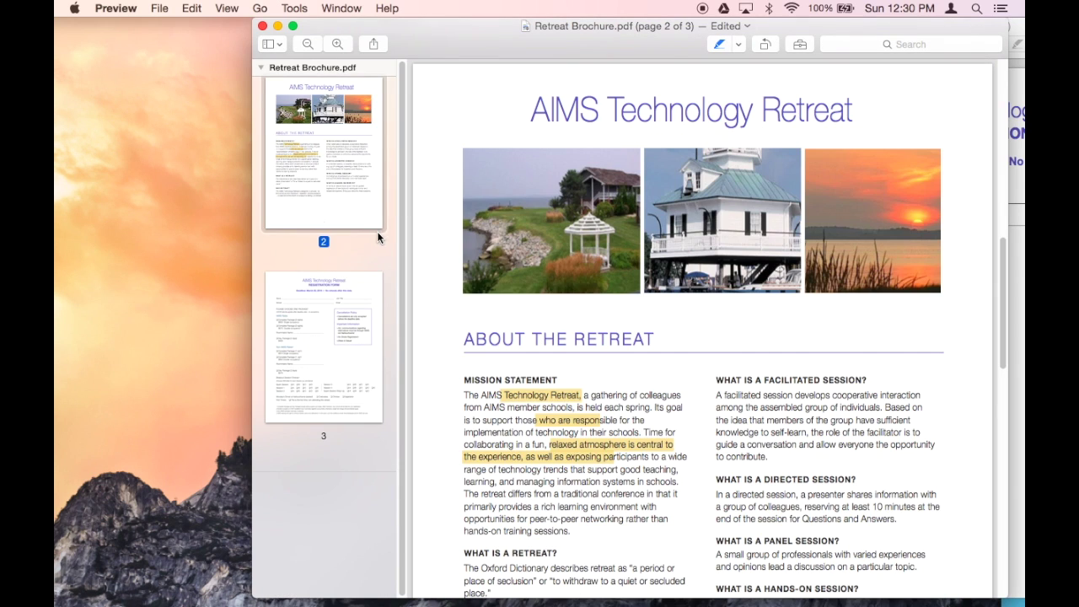
{"action": "scroll", "coordinate": [377, 231], "scroll_direction": "up", "scroll_amount": 3}
{"action": "left_click", "coordinate": [377, 231]}
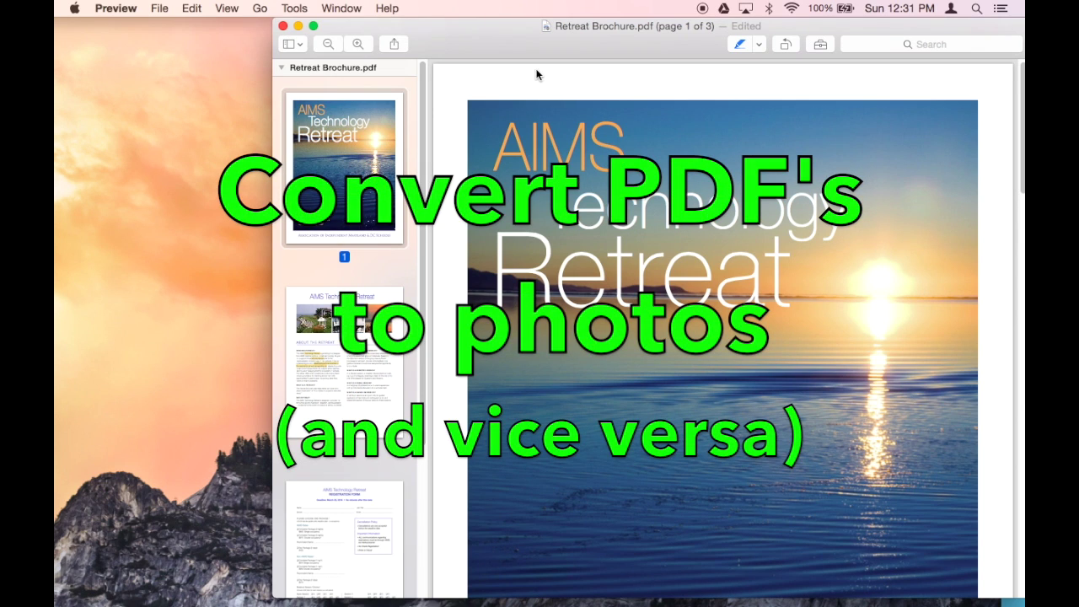
Step: Start a JPEG export of the brochure, cancel it, and go to page 3, the Registration Form
{"action": "left_click", "coordinate": [158, 9]}
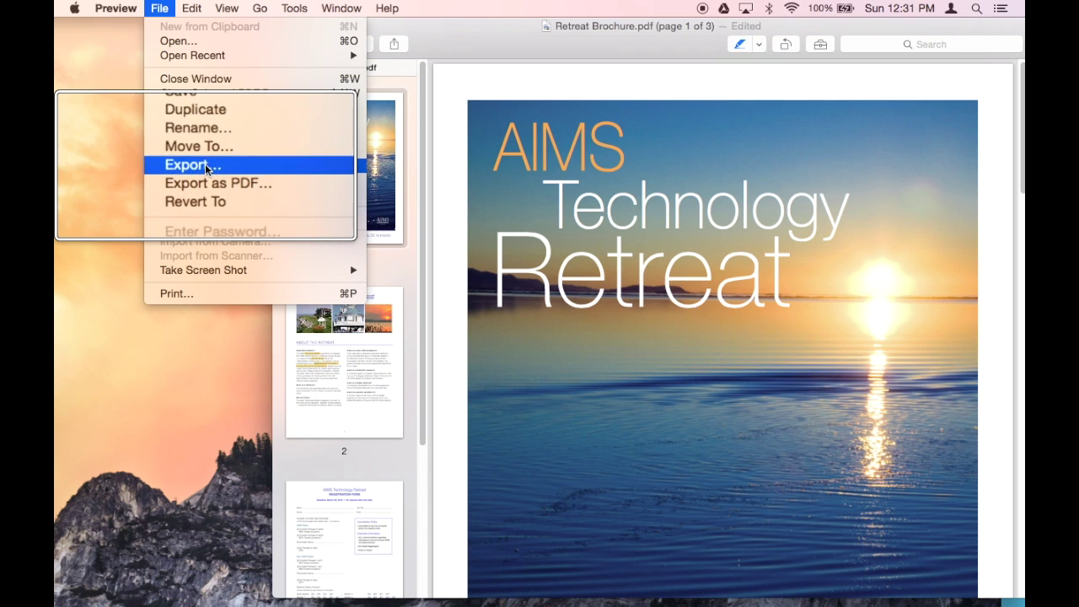
{"action": "left_click", "coordinate": [192, 167]}
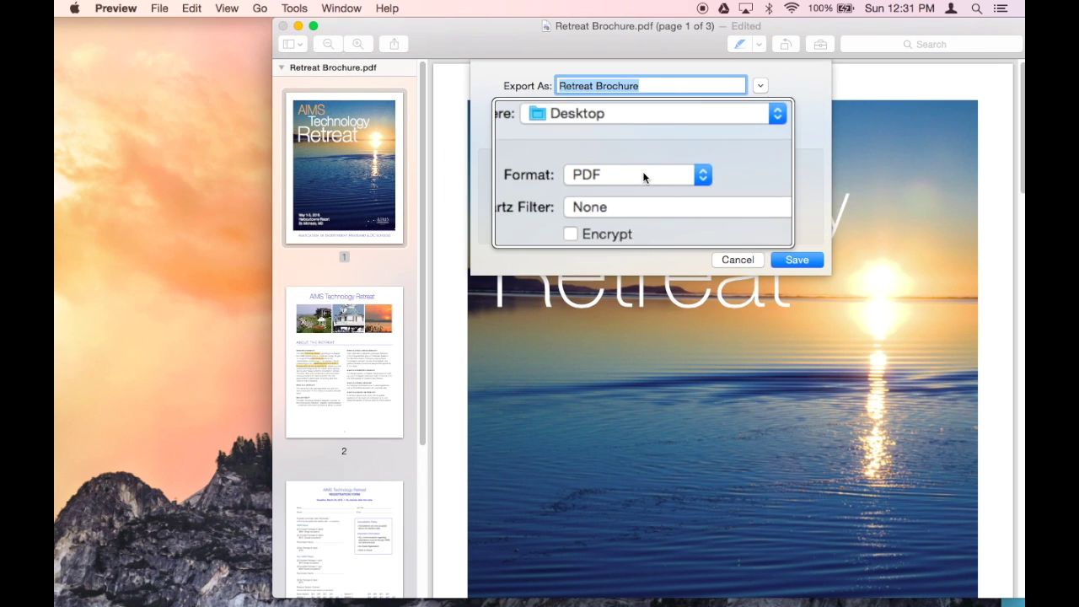
{"action": "left_click", "coordinate": [687, 175]}
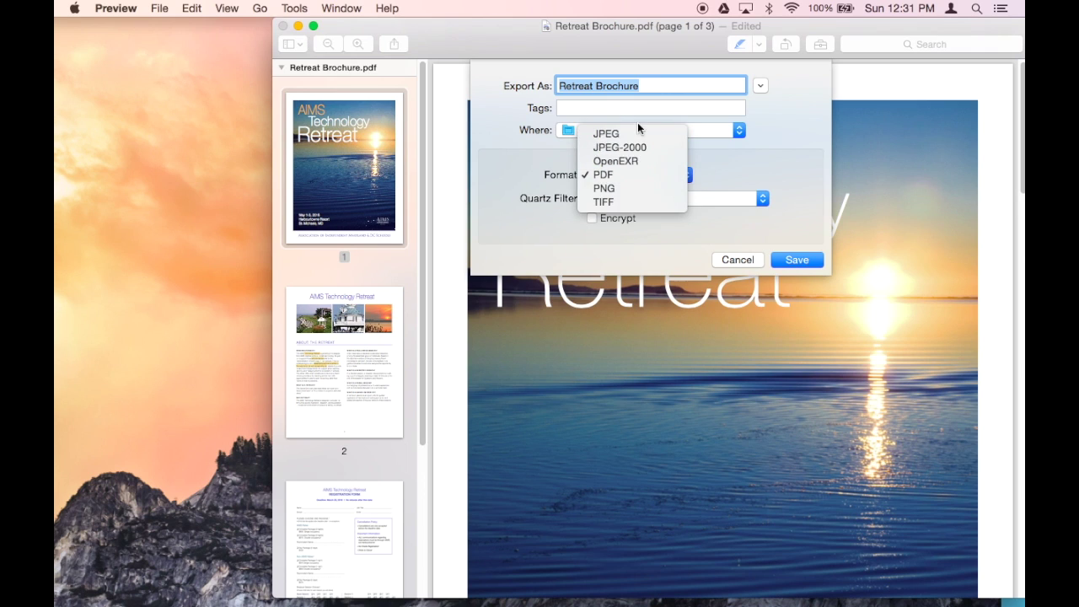
{"action": "left_click", "coordinate": [603, 134]}
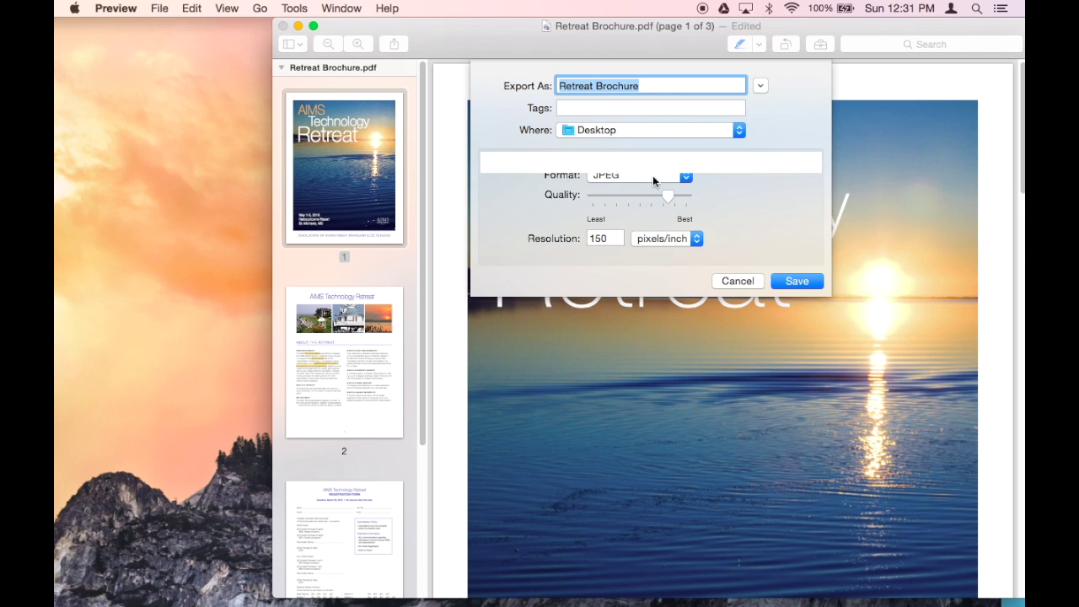
{"action": "left_click", "coordinate": [738, 281]}
{"action": "left_click_drag", "start_coordinate": [634, 43], "coordinate": [414, 43]}
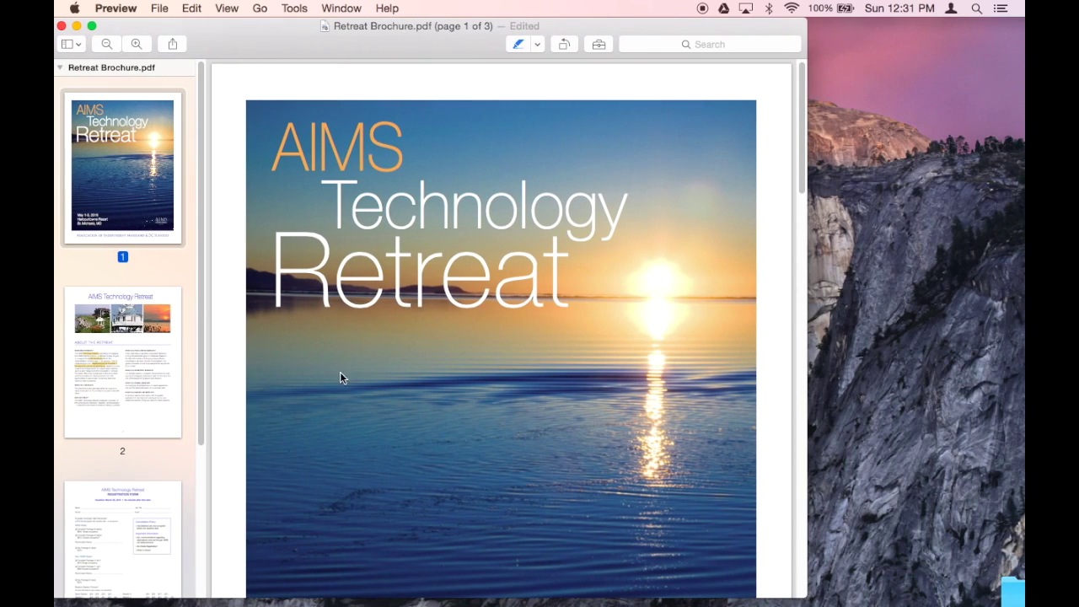
{"action": "left_click", "coordinate": [154, 502]}
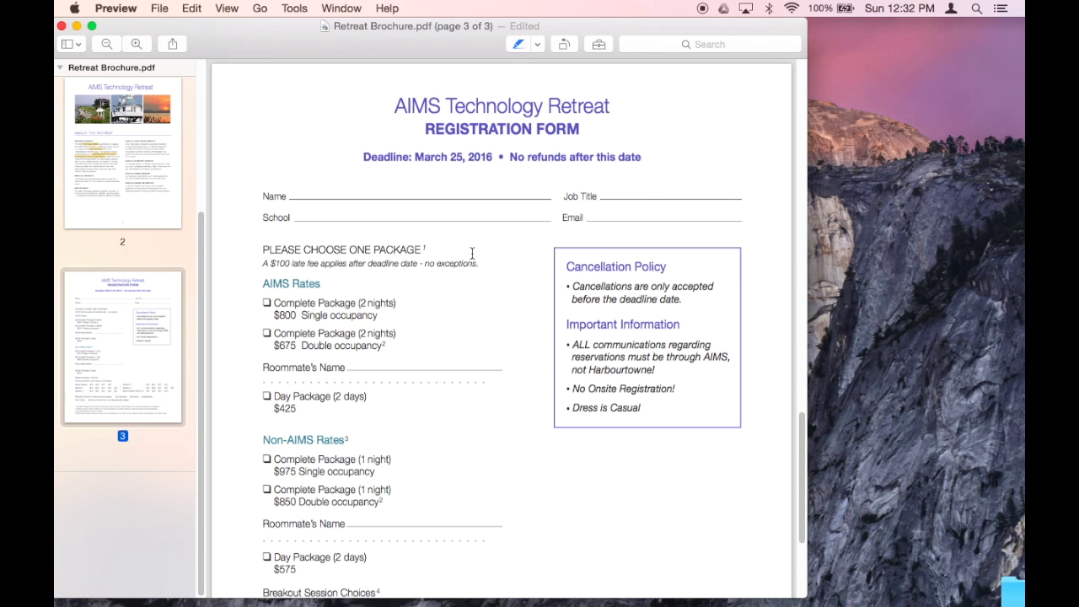
Step: Type the registrant's name into the Name field, fixing typos
{"action": "left_click", "coordinate": [335, 193]}
{"action": "type", "text": "mapy"}
{"action": "key", "text": "BackSpace"}
{"action": "key", "text": "BackSpace"}
{"action": "type", "text": "ttt"}
{"action": "key", "text": "BackSpace"}
Step: Type 'tech' as Job Title, then clear both fields and show the Markup toolbar
{"action": "left_click", "coordinate": [605, 196]}
{"action": "type", "text": "tecc"}
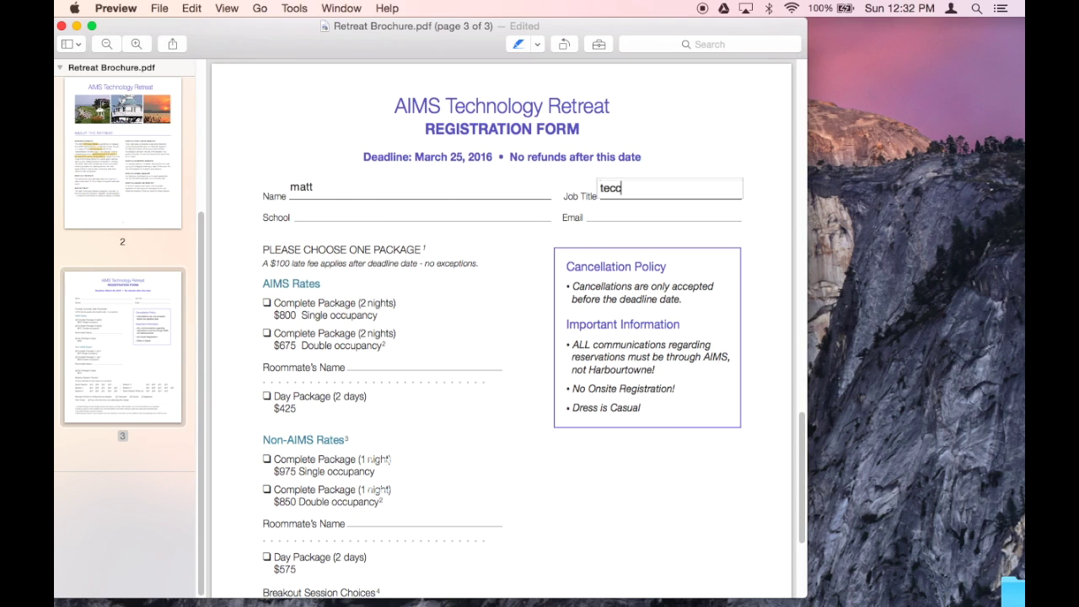
{"action": "key", "text": "BackSpace"}
{"action": "type", "text": "h"}
{"action": "key", "text": "BackSpace"}
{"action": "key", "text": "BackSpace"}
{"action": "key", "text": "BackSpace"}
{"action": "key", "text": "BackSpace"}
{"action": "left_click", "coordinate": [330, 191]}
{"action": "key", "text": "BackSpace"}
{"action": "key", "text": "BackSpace"}
{"action": "key", "text": "BackSpace"}
{"action": "key", "text": "BackSpace"}
{"action": "left_click", "coordinate": [599, 43]}
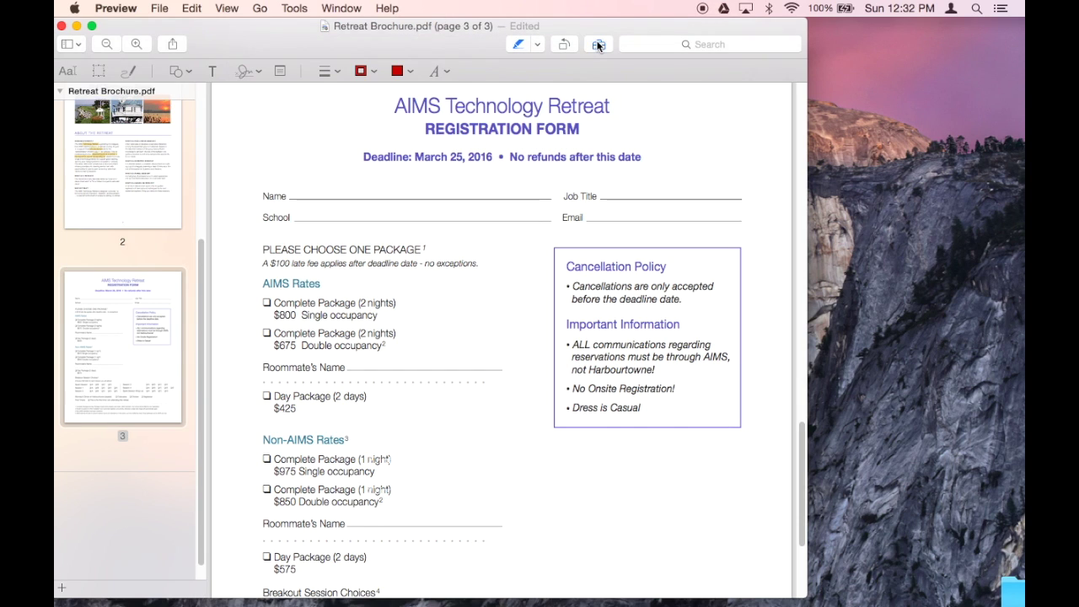
Step: Add a text box with the registrant's first name, styled black at 10 pt
{"action": "left_click", "coordinate": [214, 73]}
{"action": "type", "text": "Matt"}
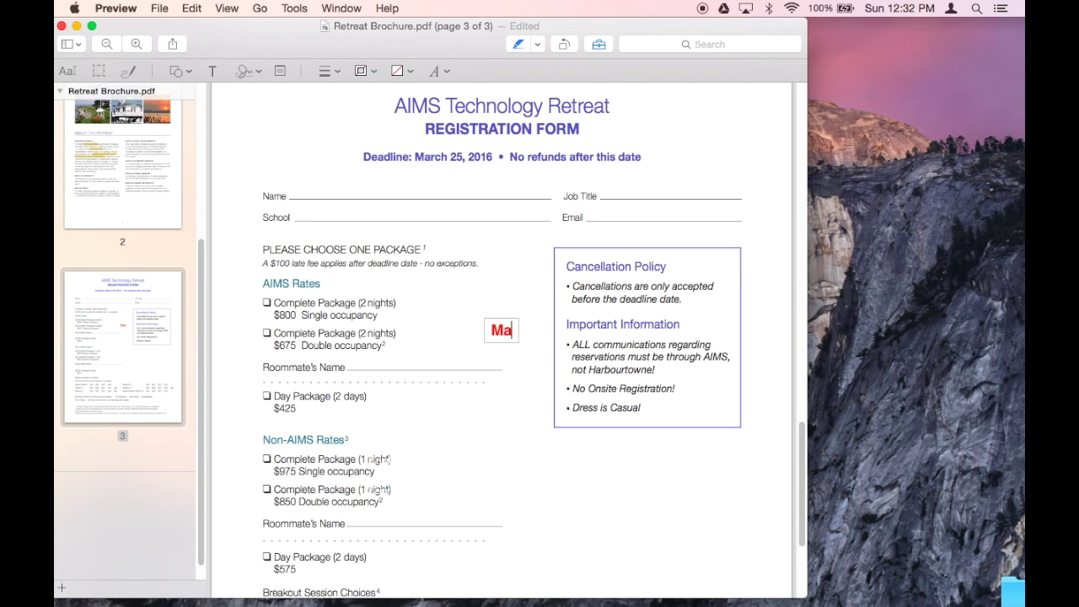
{"action": "double_click", "coordinate": [500, 331]}
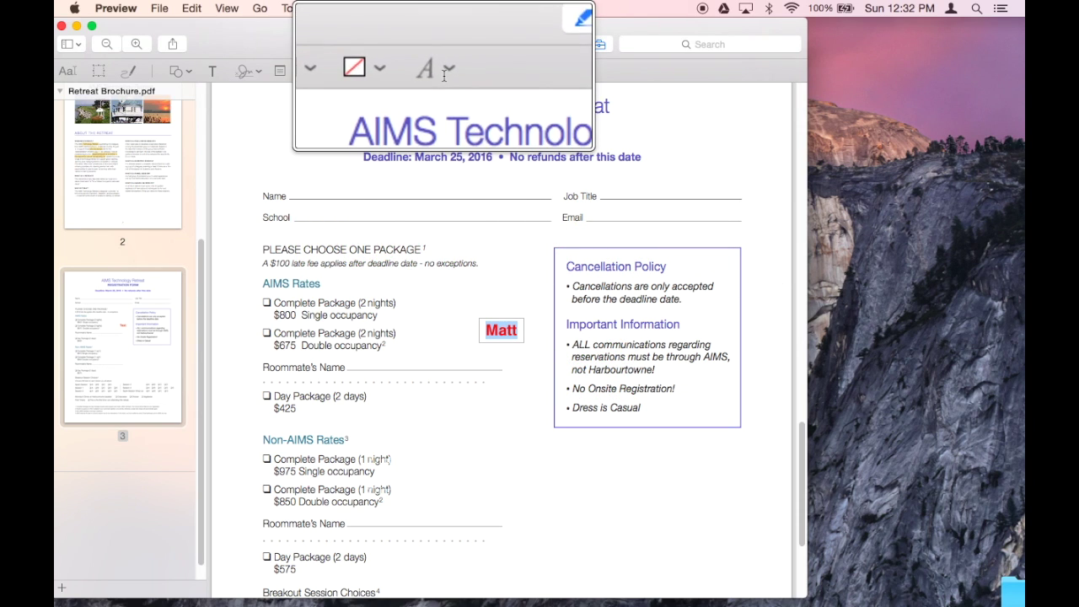
{"action": "left_click", "coordinate": [447, 74]}
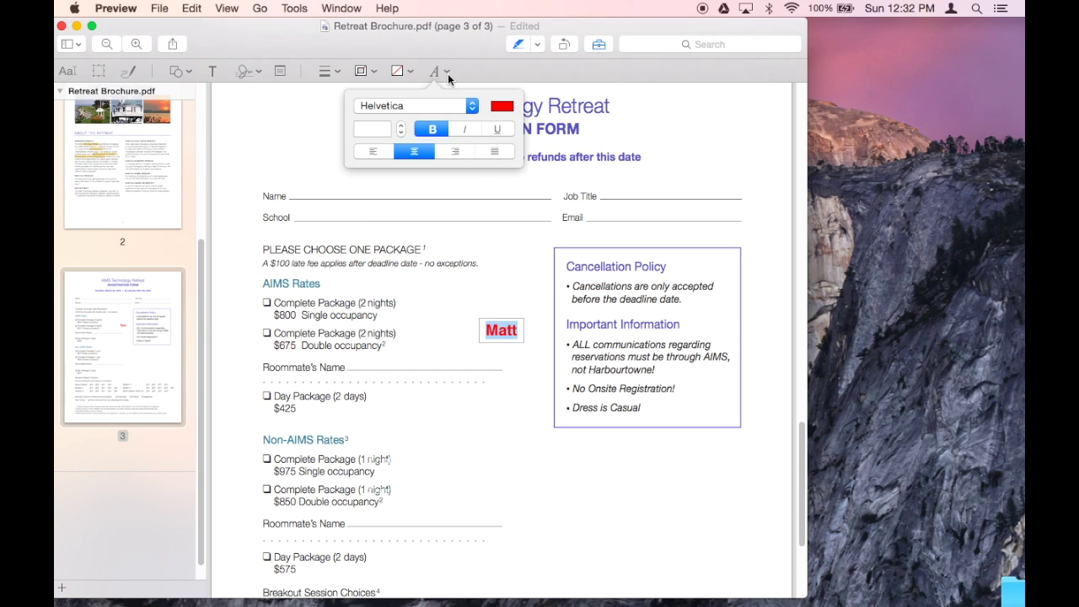
{"action": "left_click", "coordinate": [504, 107]}
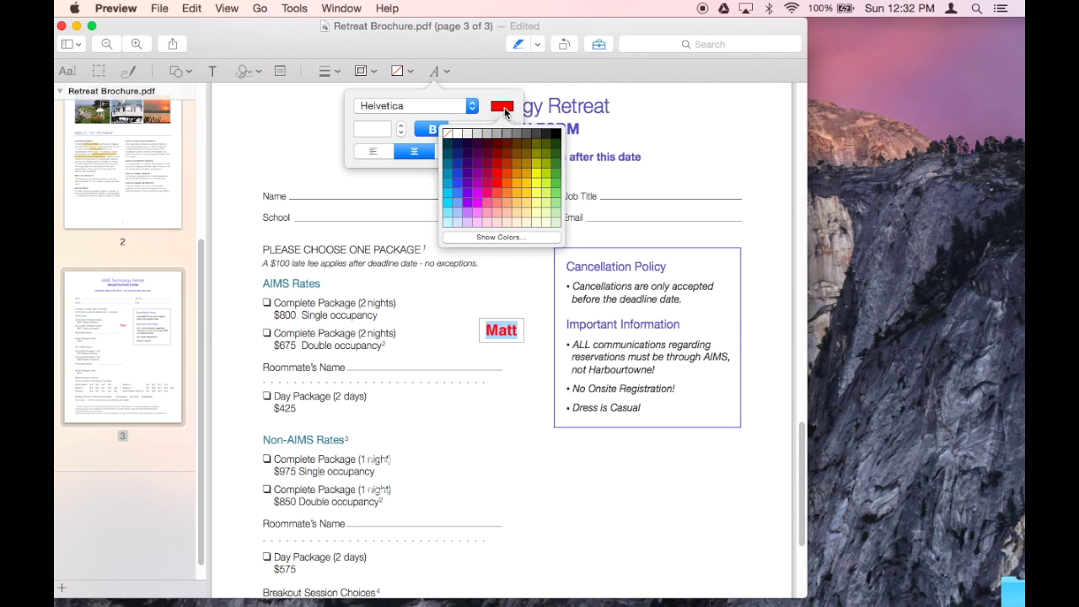
{"action": "left_click", "coordinate": [558, 135]}
{"action": "left_click", "coordinate": [401, 125]}
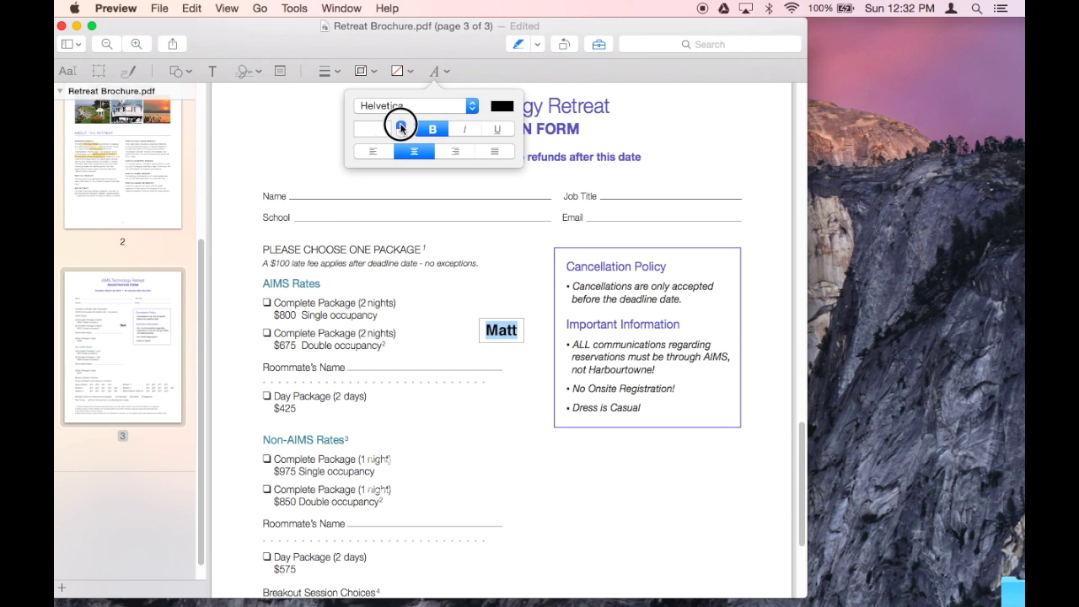
{"action": "left_click", "coordinate": [401, 125]}
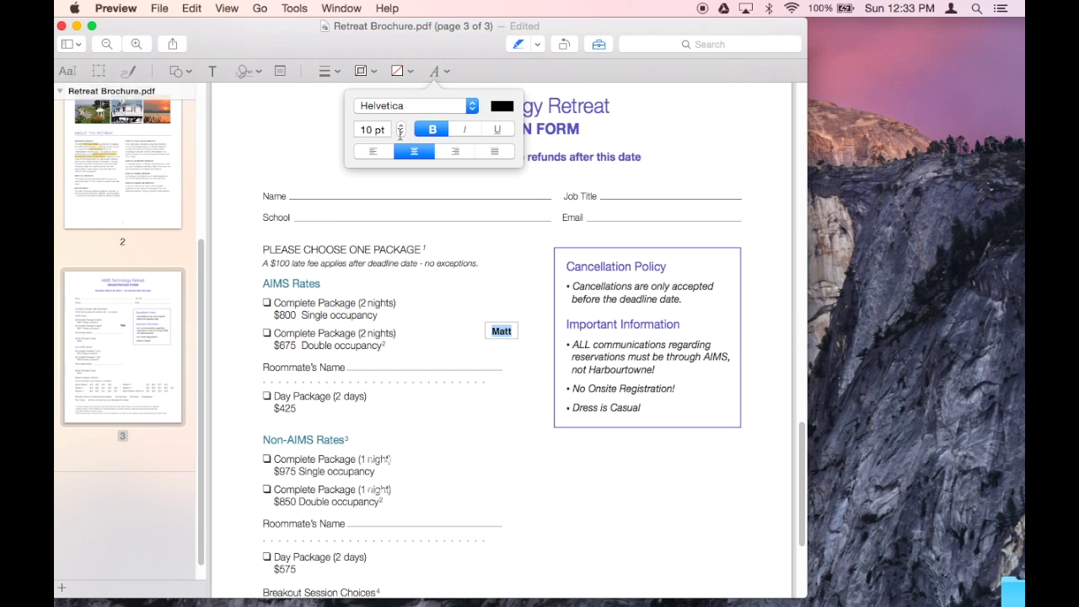
{"action": "left_click", "coordinate": [500, 333]}
Step: Move the name text box onto the form's Name line
{"action": "left_click_drag", "start_coordinate": [501, 333], "coordinate": [316, 193]}
{"action": "left_click", "coordinate": [421, 219]}
{"action": "left_click", "coordinate": [212, 71]}
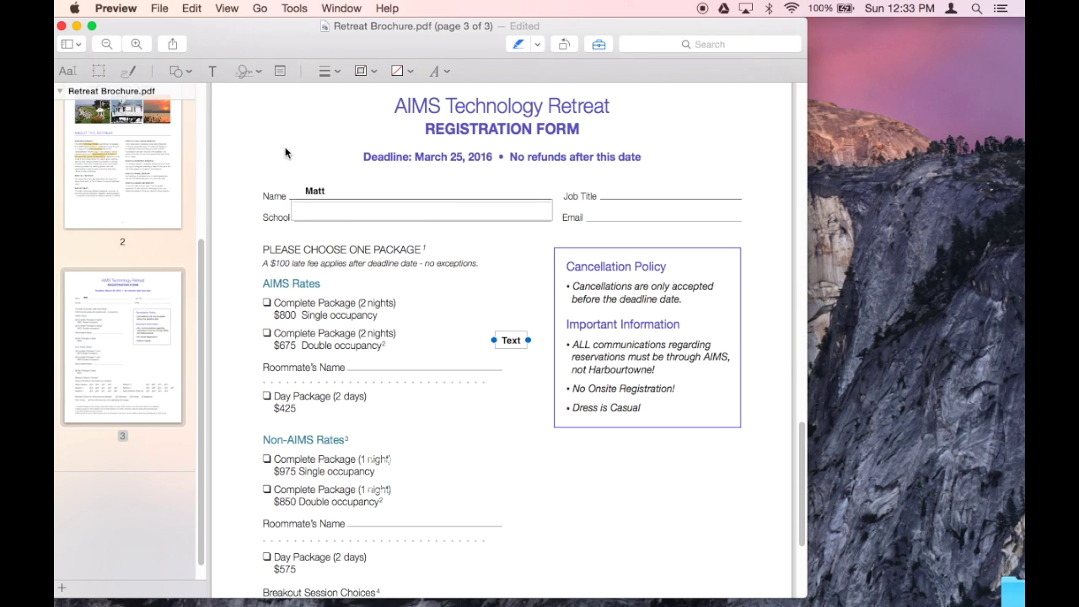
Step: Put 'tech' in the text box on the School line
{"action": "double_click", "coordinate": [511, 339]}
{"action": "type", "text": "tech"}
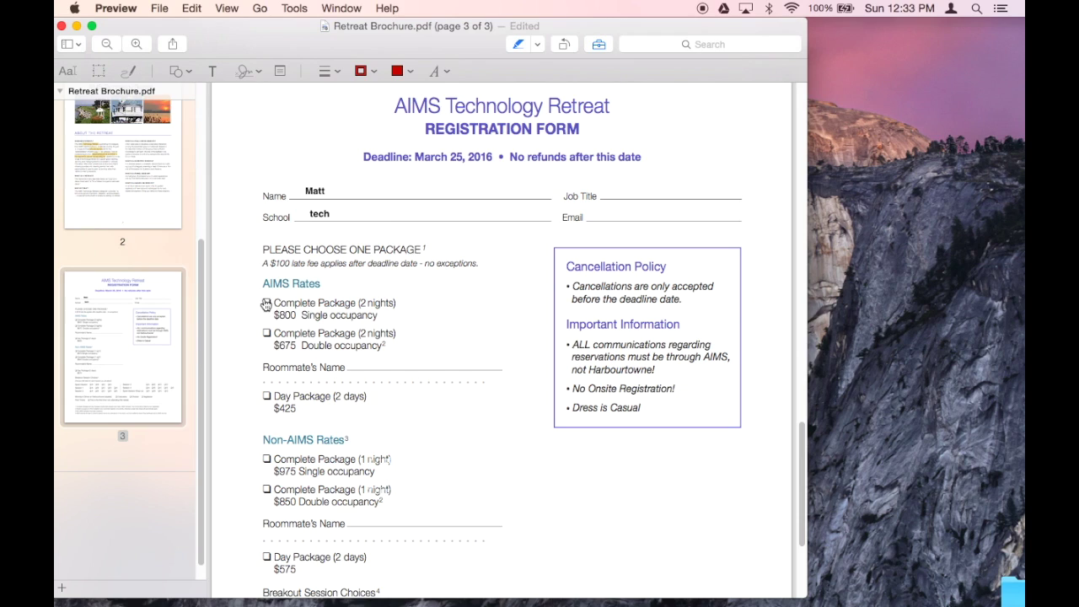
{"action": "left_click_drag", "start_coordinate": [334, 226], "coordinate": [339, 283]}
Step: Place an 'x' in the $800 single-occupancy Complete Package checkbox
{"action": "double_click", "coordinate": [342, 283]}
{"action": "key", "text": "BackSpace"}
{"action": "left_click_drag", "start_coordinate": [349, 284], "coordinate": [271, 304]}
{"action": "type", "text": "x"}
{"action": "left_click", "coordinate": [311, 170]}
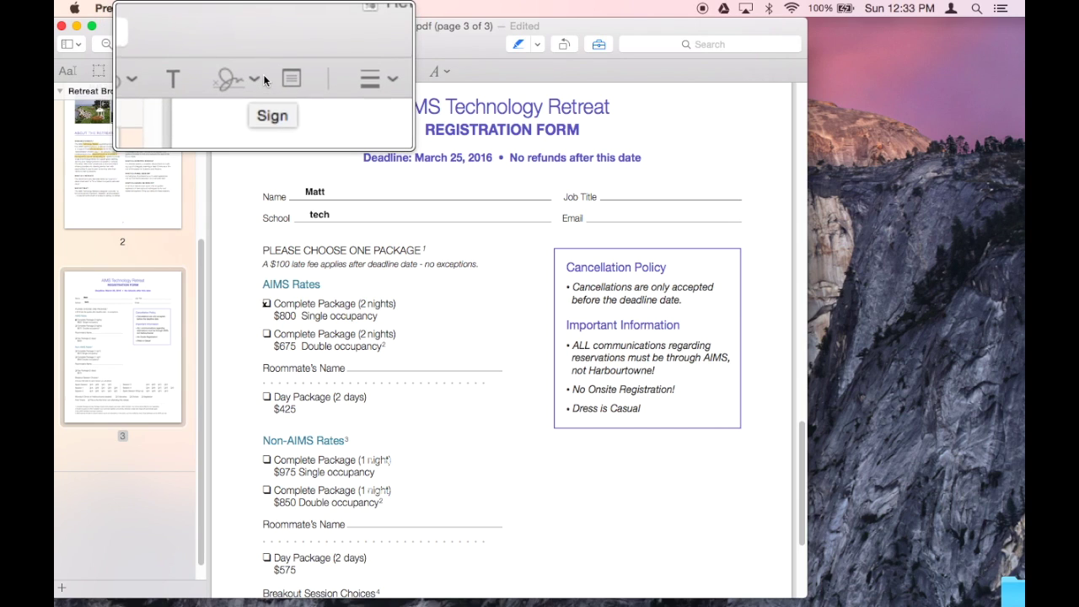
Step: Place the saved signature on the form instead of creating a new one
{"action": "left_click", "coordinate": [255, 74]}
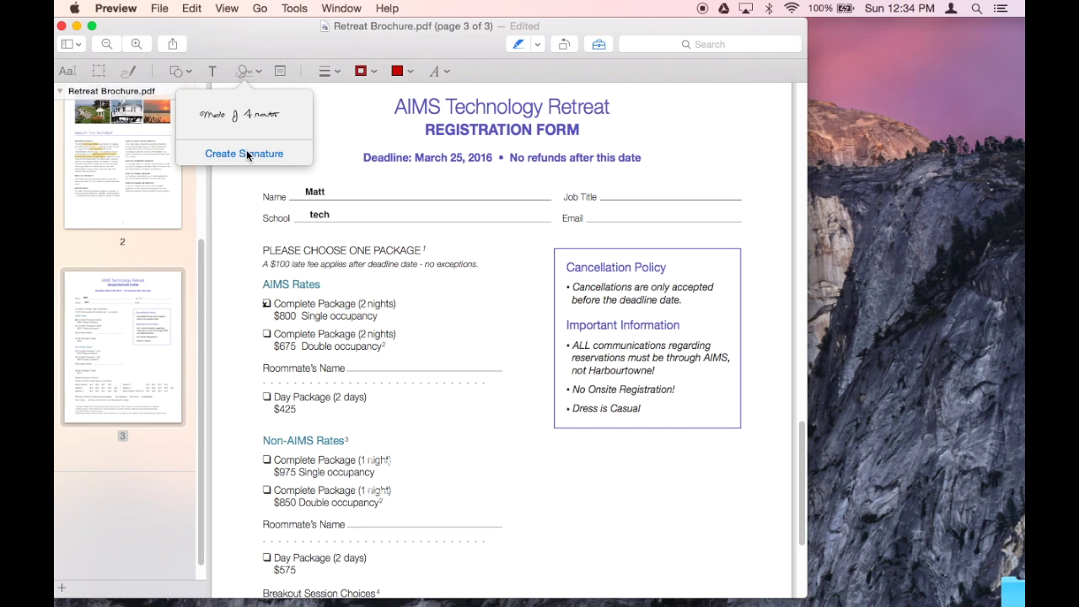
{"action": "left_click", "coordinate": [246, 153]}
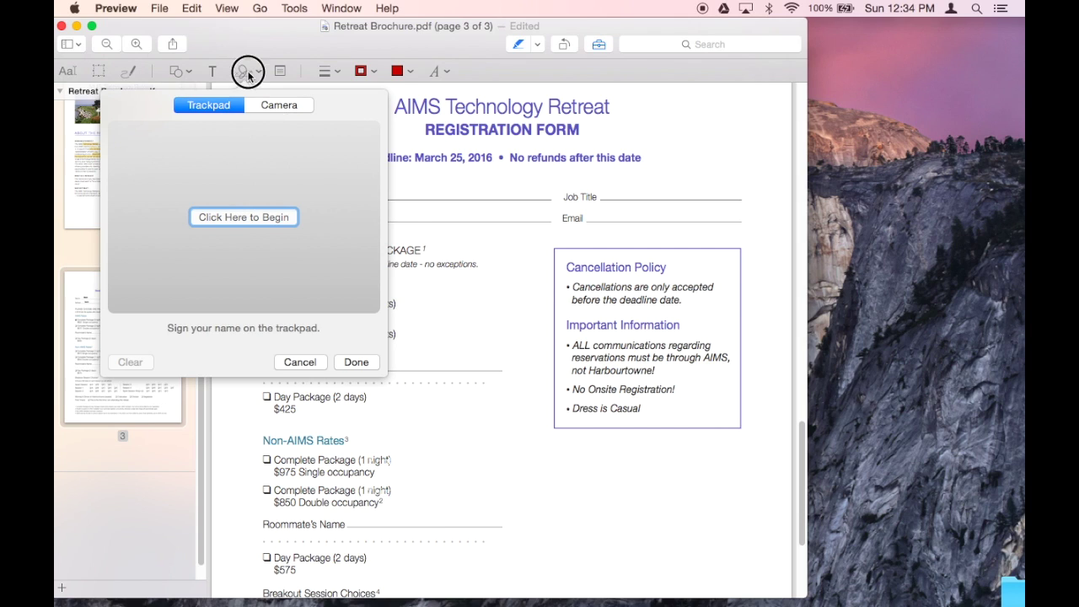
{"action": "left_click", "coordinate": [249, 74]}
{"action": "left_click", "coordinate": [258, 73]}
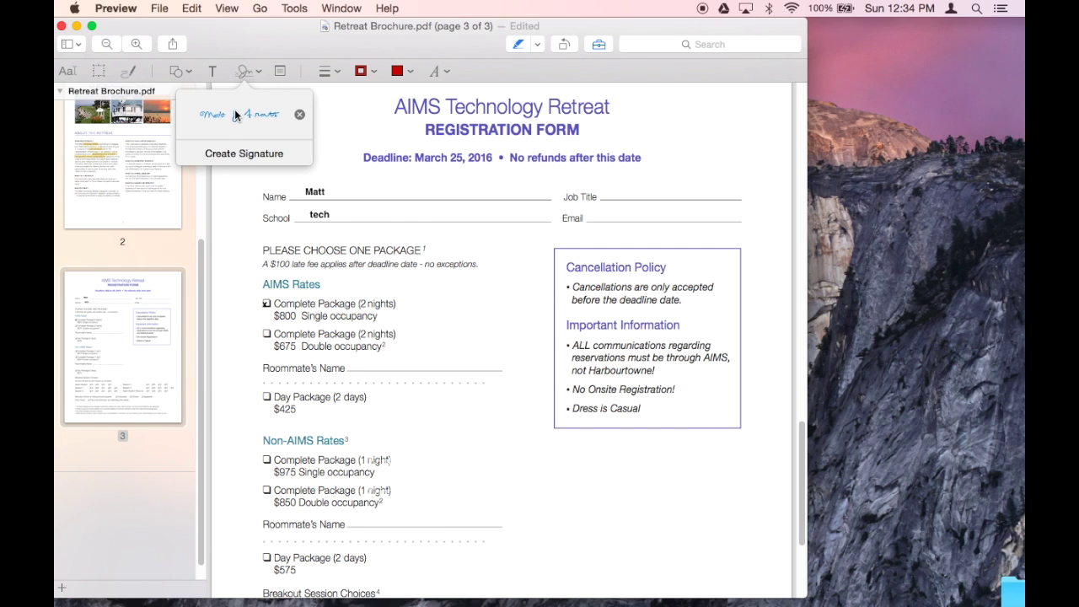
{"action": "left_click", "coordinate": [235, 109]}
Step: Shrink the signature, set it on the Roommate's Name line, and close the brochure
{"action": "mouse_move", "coordinate": [392, 340]}
{"action": "left_mouse_down"}
{"action": "mouse_move", "coordinate": [419, 304]}
{"action": "mouse_move", "coordinate": [411, 318]}
{"action": "left_mouse_up"}
{"action": "left_click_drag", "start_coordinate": [271, 295], "coordinate": [483, 375]}
{"action": "left_click_drag", "start_coordinate": [530, 341], "coordinate": [467, 357]}
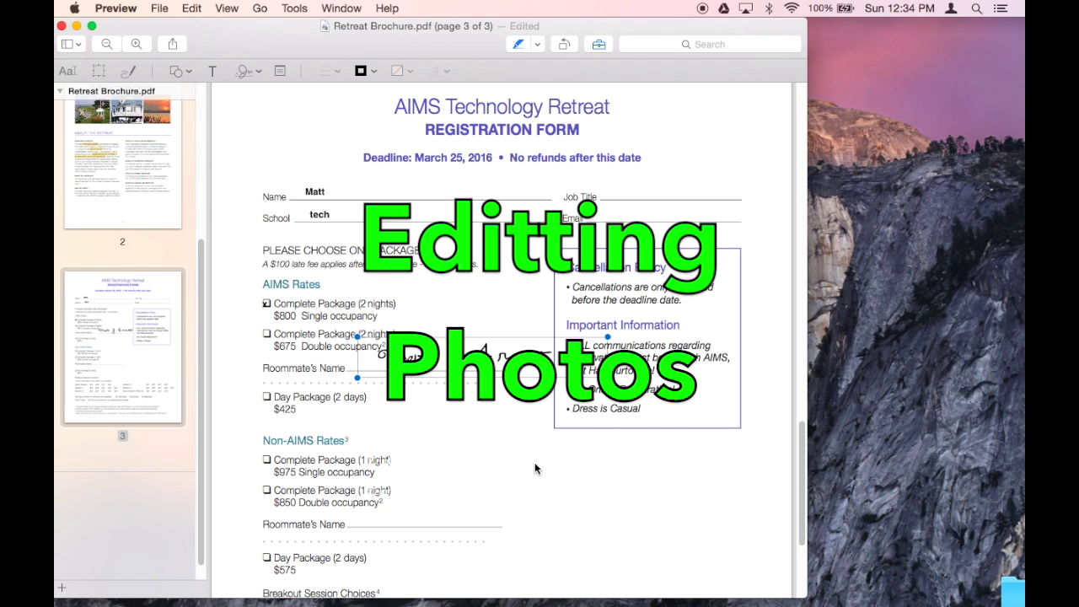
{"action": "left_click", "coordinate": [61, 26]}
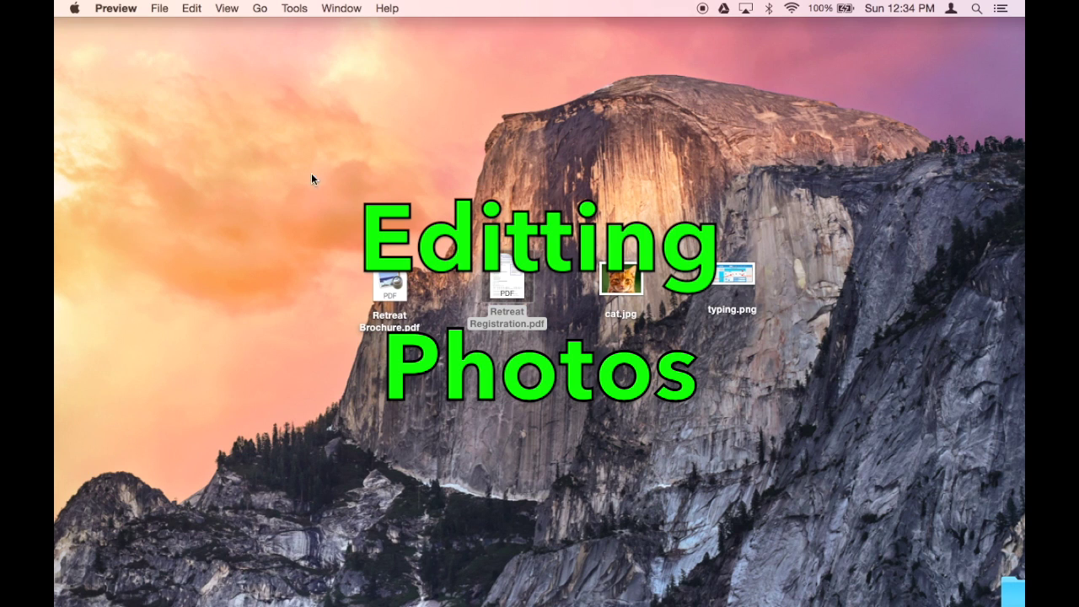
Step: Open cat.jpg, rotate it round until upright again, and close it
{"action": "double_click", "coordinate": [618, 287]}
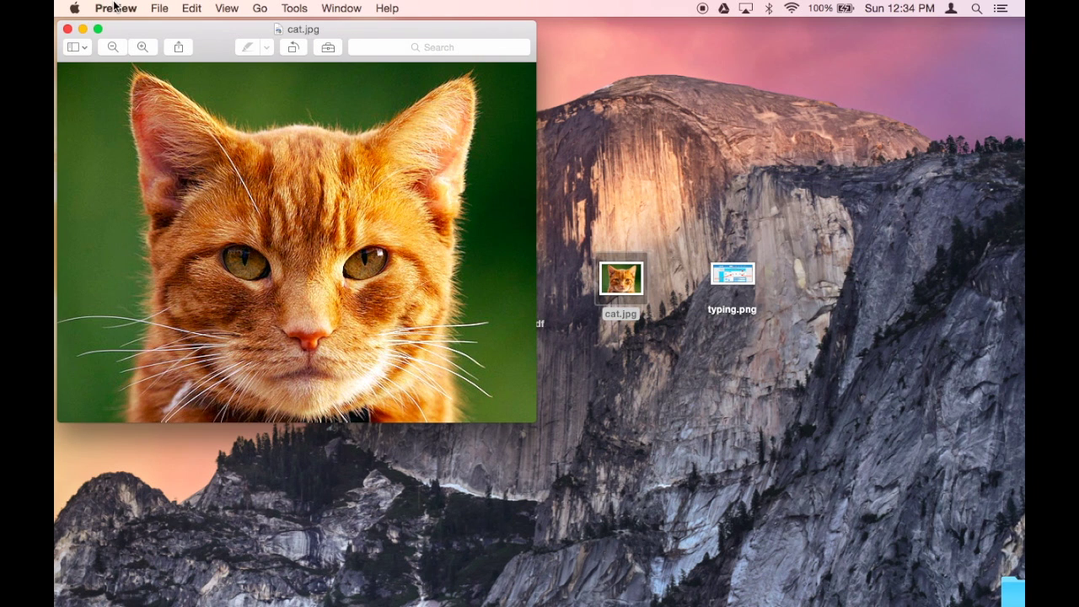
{"action": "key", "text": "alt+super+8"}
{"action": "key", "text": "alt+super+8"}
{"action": "double_click", "coordinate": [294, 48]}
{"action": "double_click", "coordinate": [295, 47]}
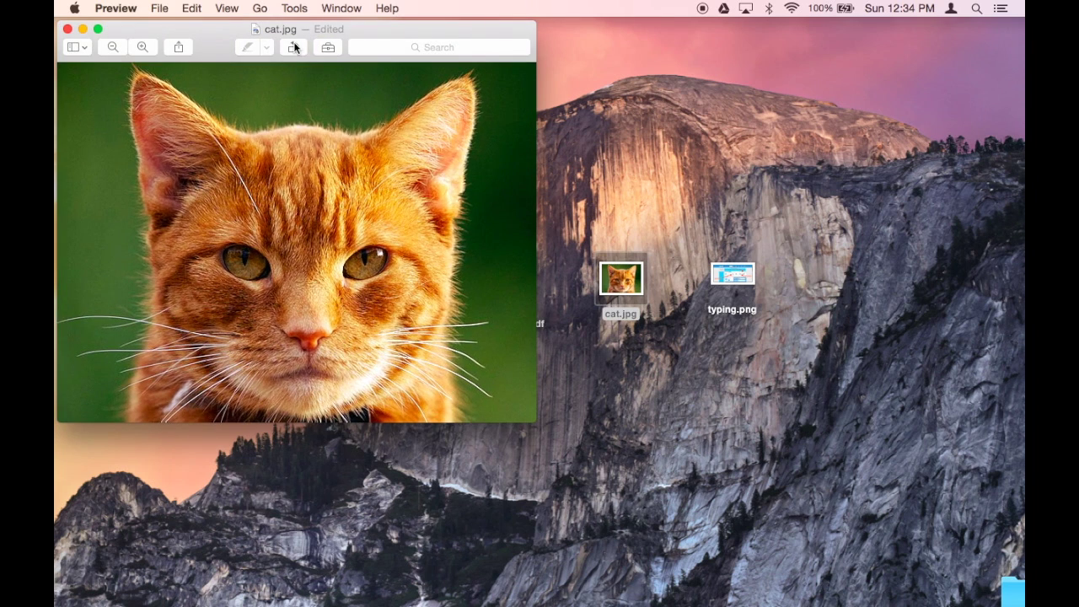
{"action": "key", "text": "alt+super+8"}
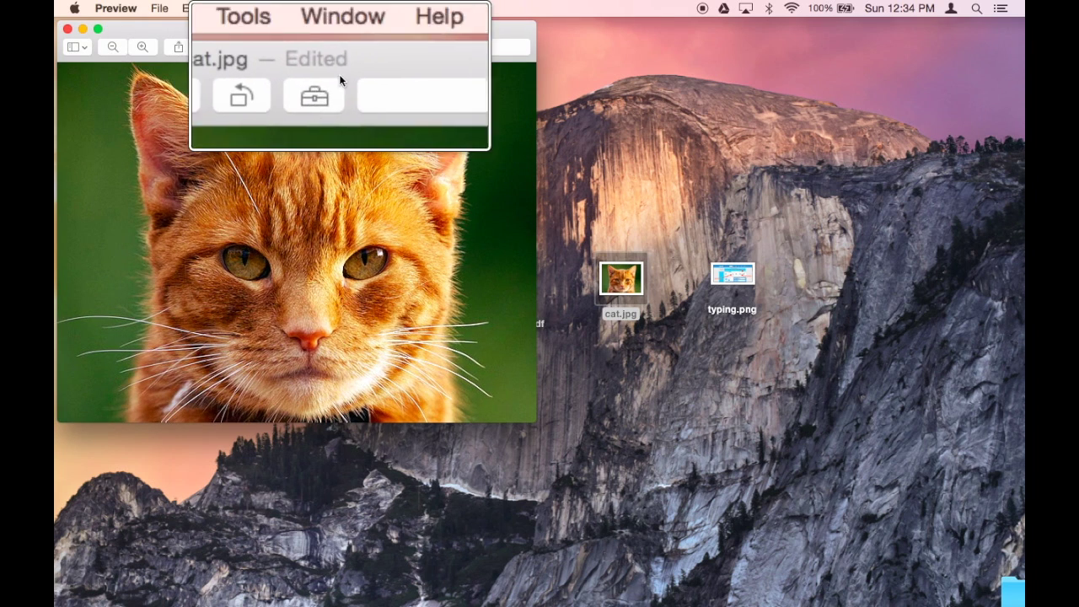
{"action": "key", "text": "alt+super+8"}
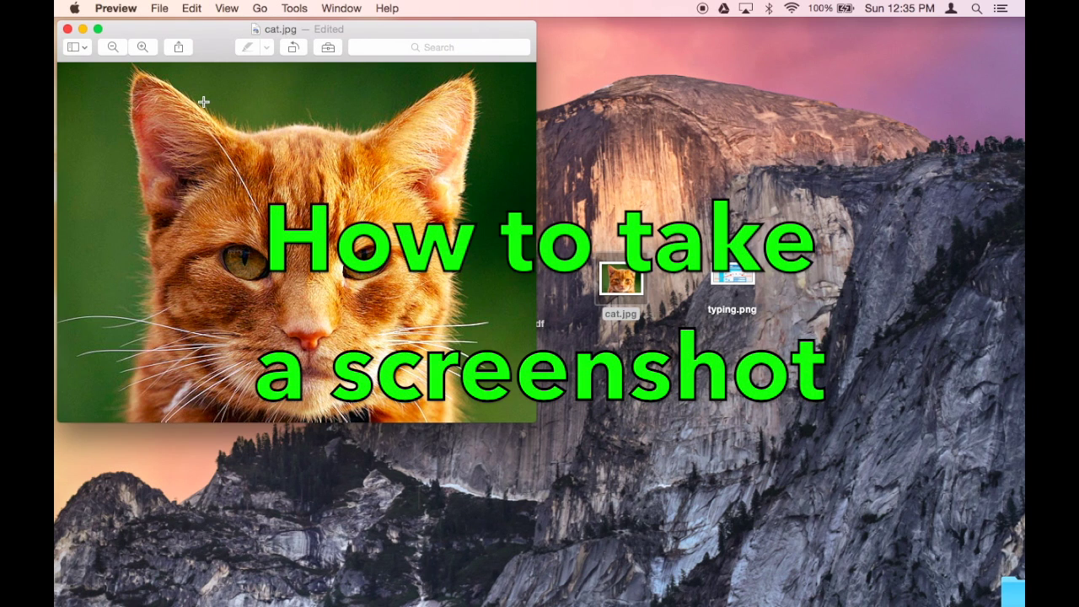
{"action": "left_click", "coordinate": [68, 29]}
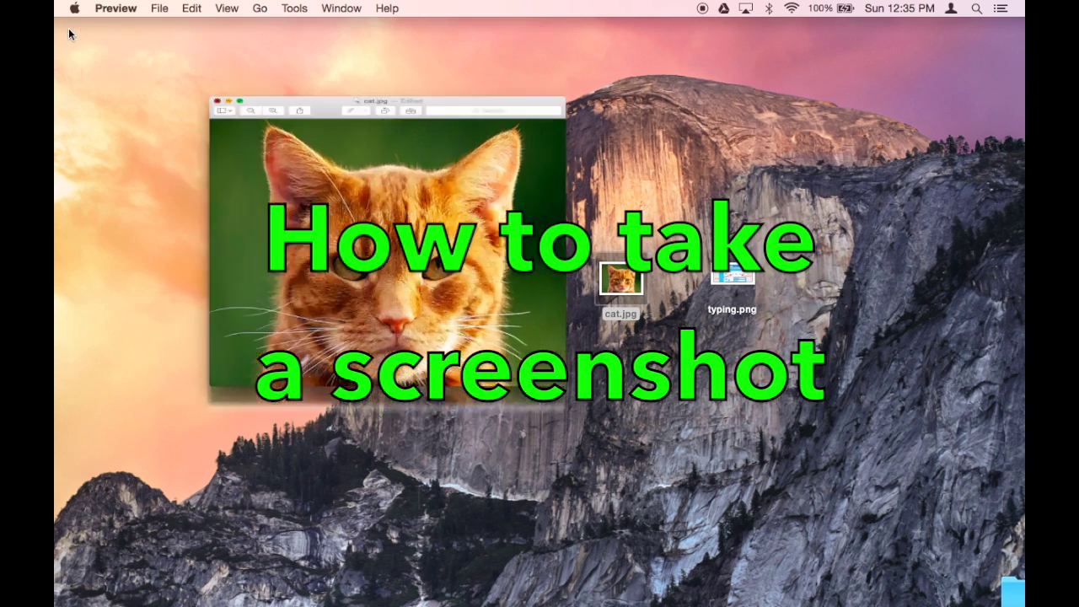
Step: View typing.png, close it, and open the 12-page aims.pdf brochure
{"action": "double_click", "coordinate": [732, 275]}
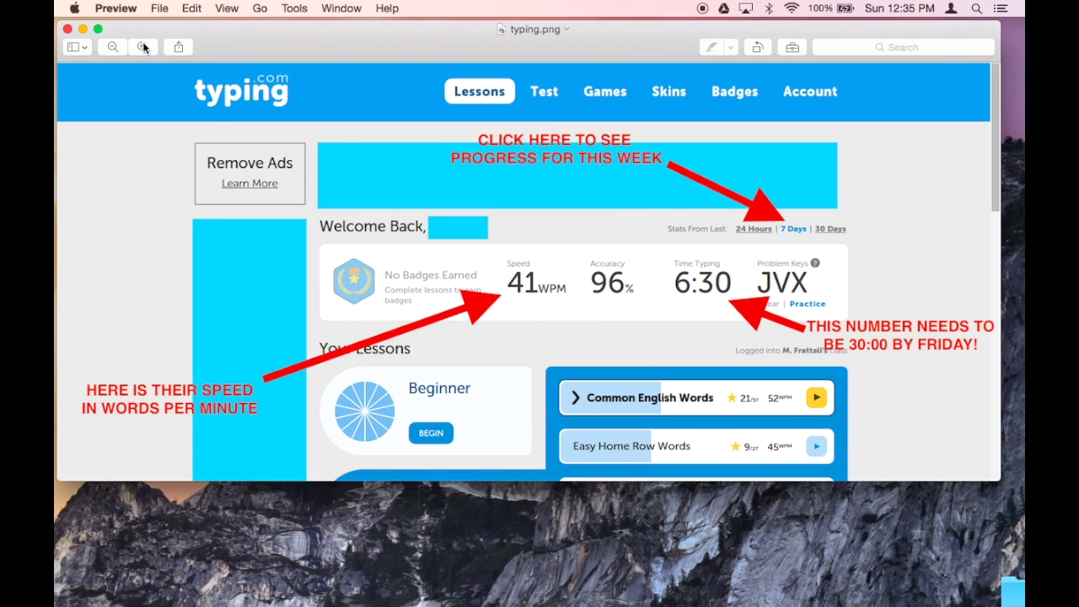
{"action": "left_click", "coordinate": [67, 31]}
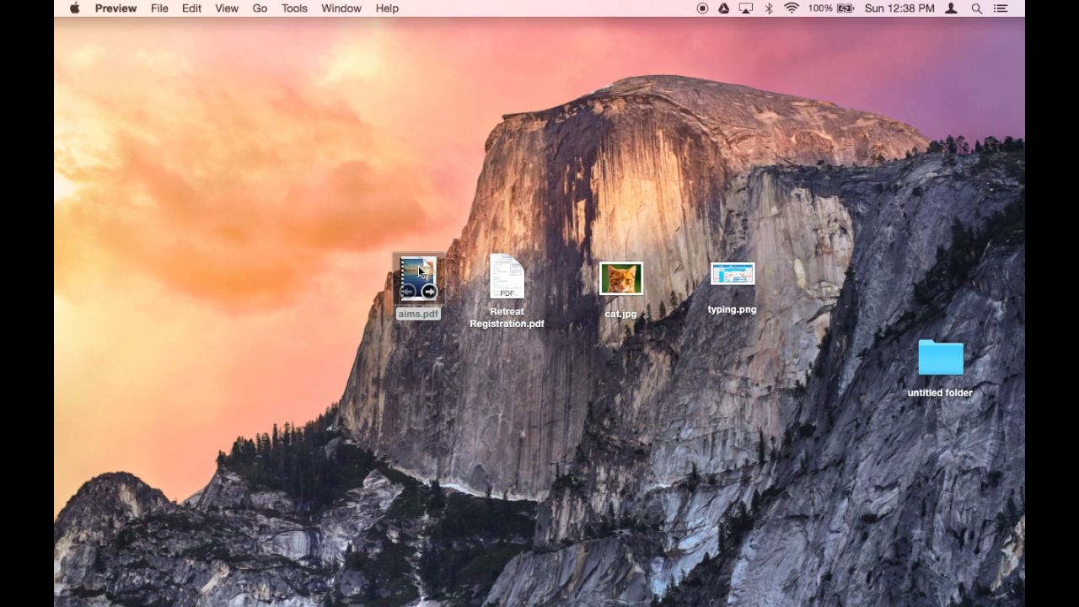
{"action": "double_click", "coordinate": [418, 266]}
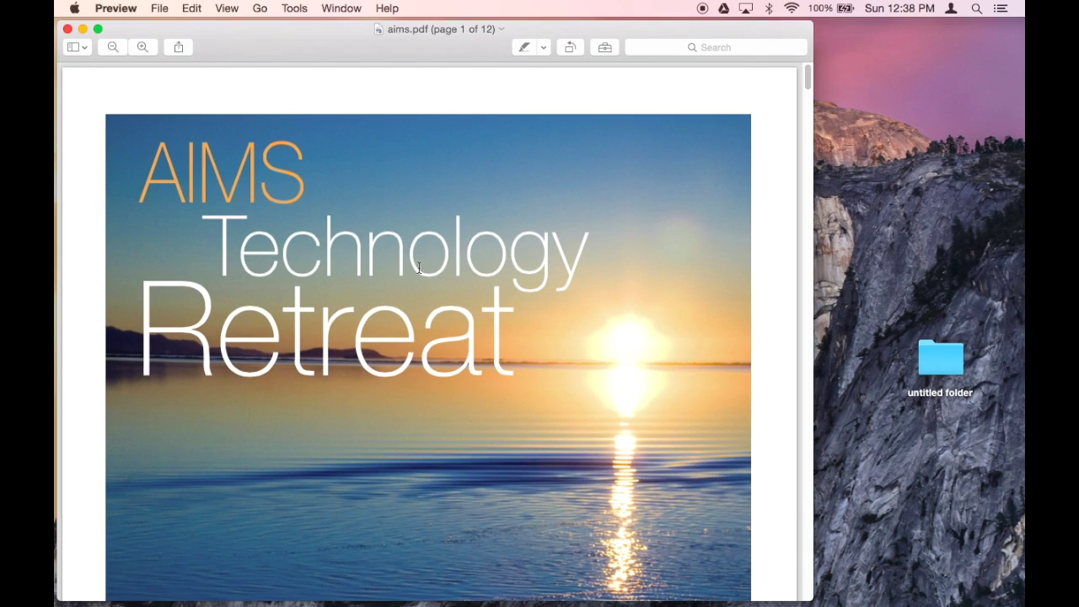
Step: Launch Grab from Spotlight and start a Selection capture over the aims.pdf brochure cover
{"action": "scroll", "coordinate": [418, 266], "scroll_direction": "down", "scroll_amount": 5}
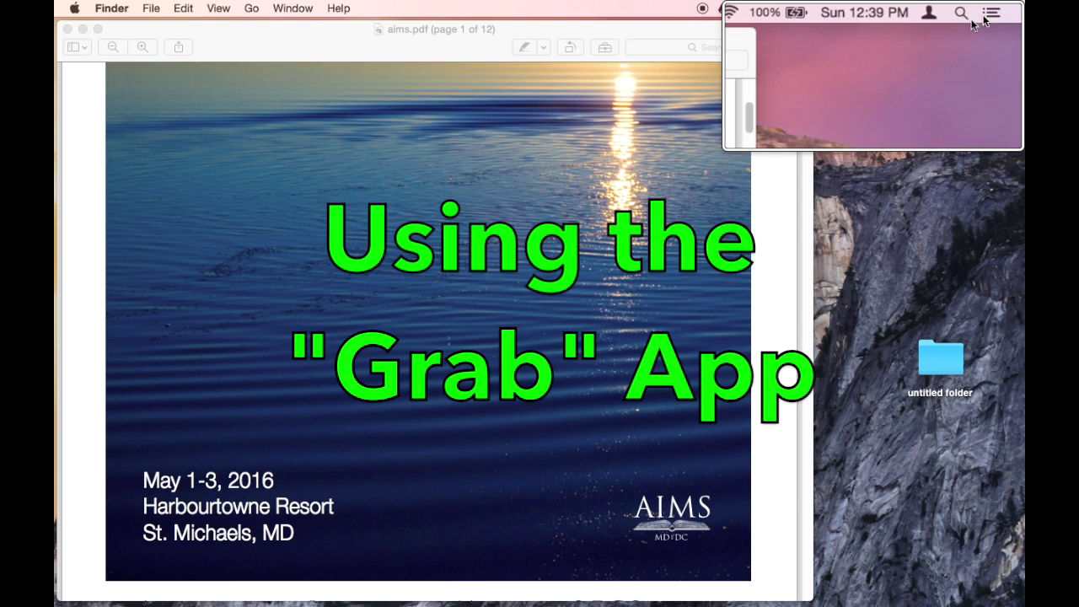
{"action": "left_click", "coordinate": [946, 24]}
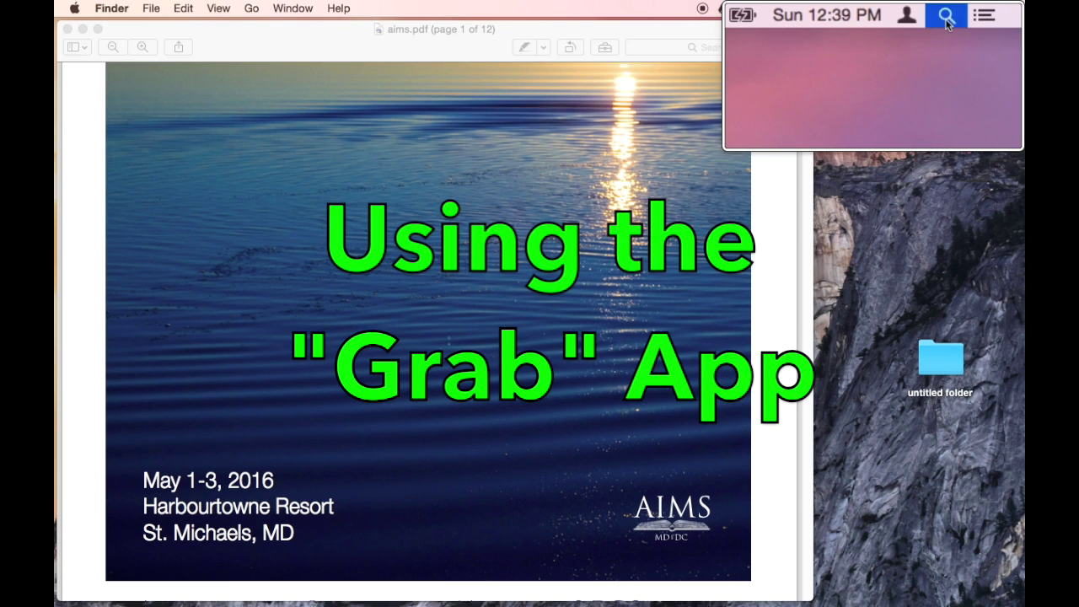
{"action": "type", "text": "grab"}
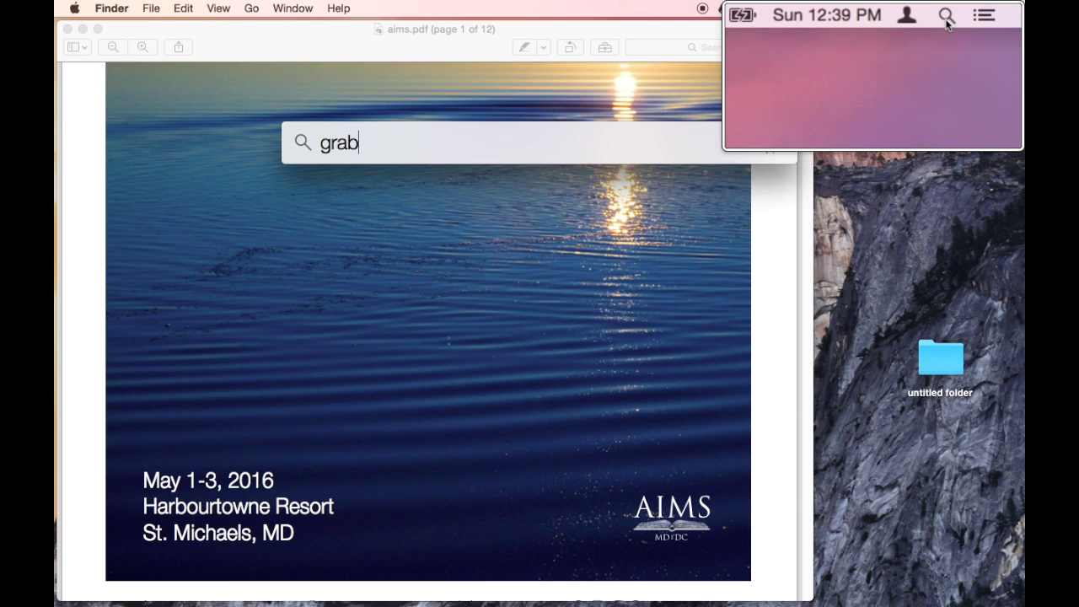
{"action": "key", "text": "Return"}
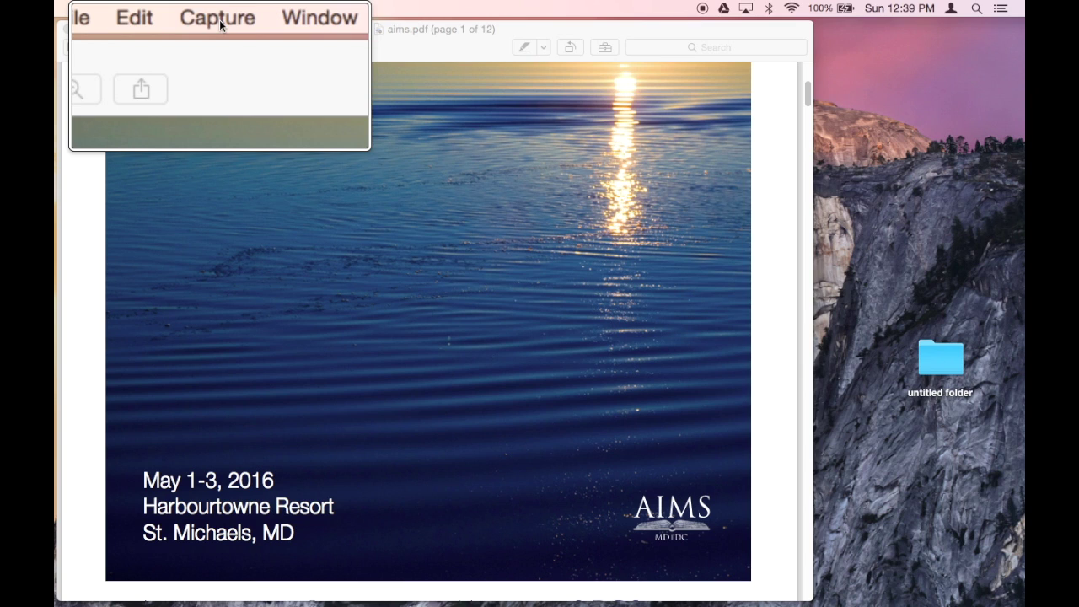
{"action": "left_click", "coordinate": [220, 21]}
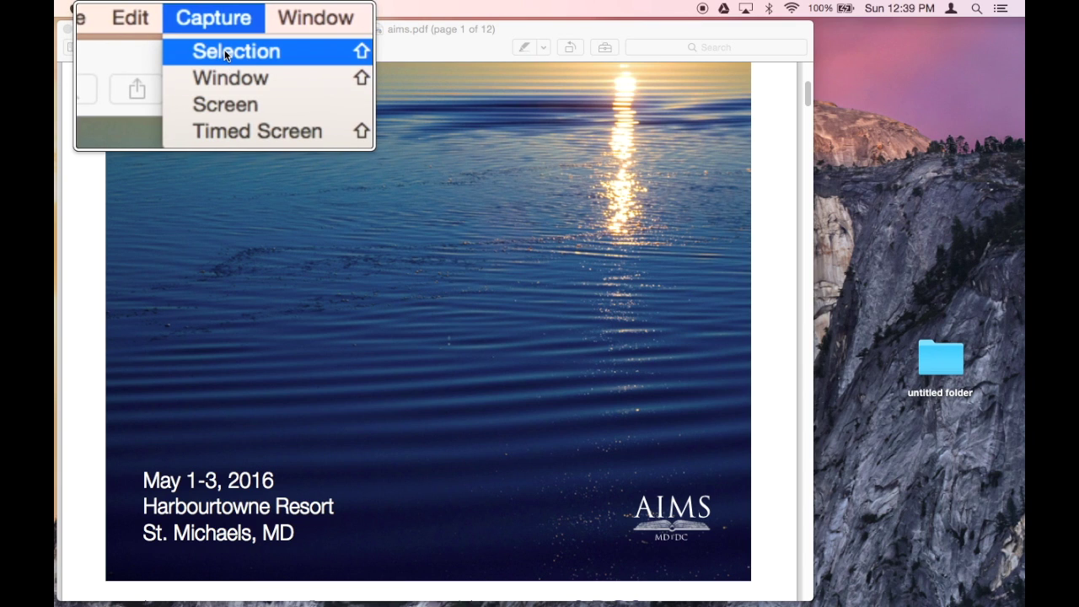
{"action": "left_click", "coordinate": [226, 54]}
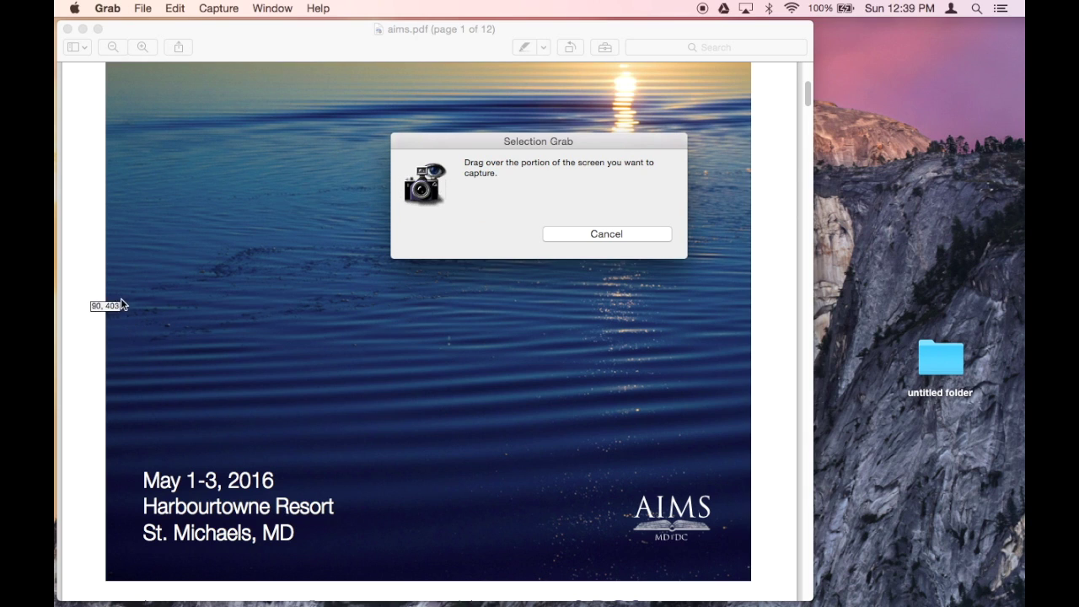
Step: Capture the lower half of the brochure cover and close aims.pdf
{"action": "left_click_drag", "start_coordinate": [116, 264], "coordinate": [732, 570]}
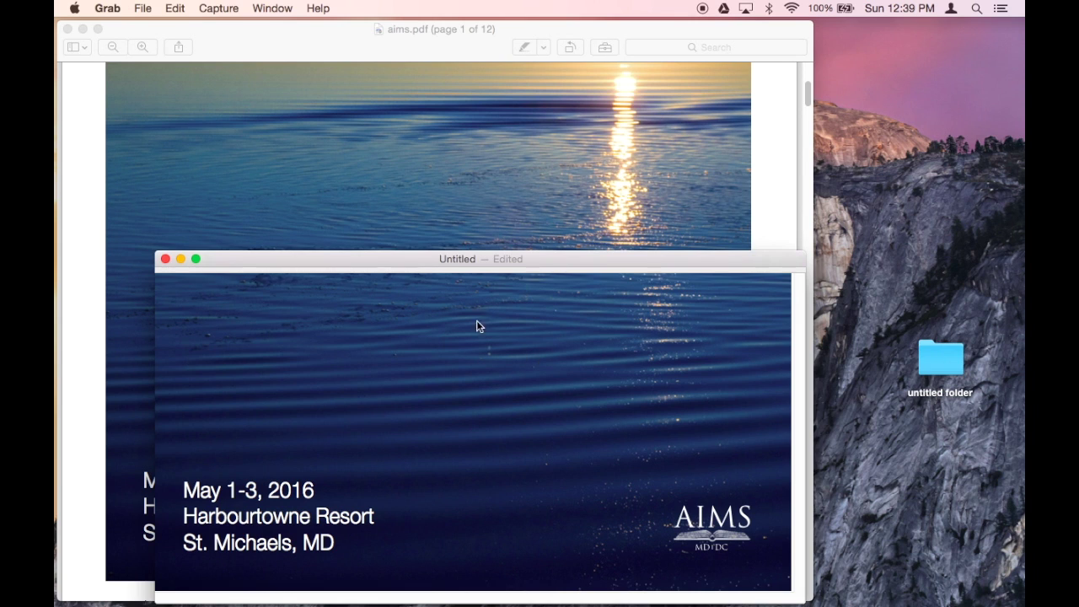
{"action": "left_click_drag", "start_coordinate": [371, 39], "coordinate": [400, 44]}
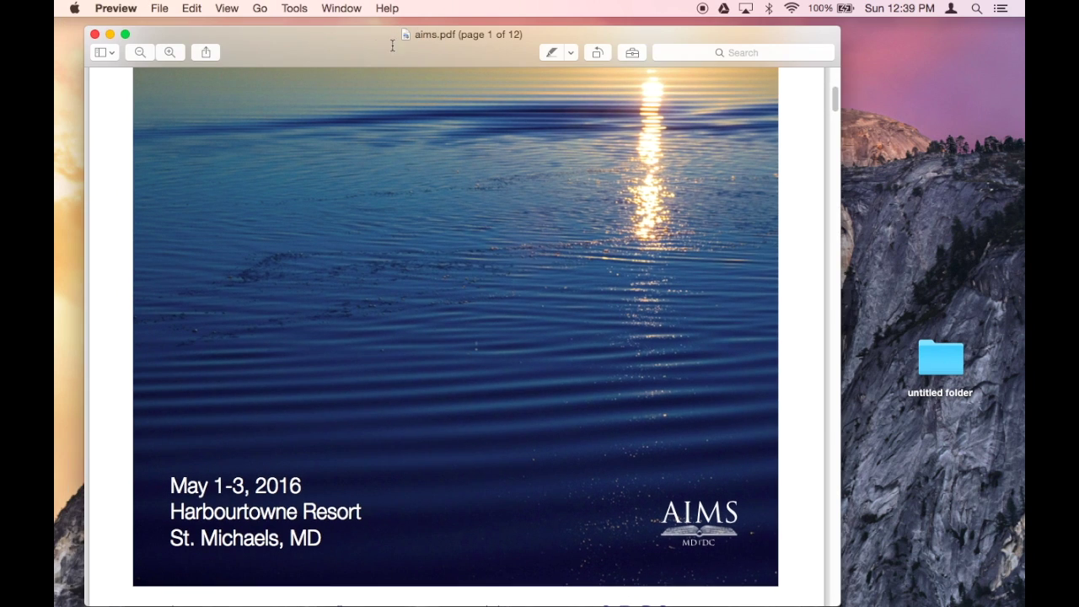
{"action": "left_click", "coordinate": [102, 33]}
{"action": "left_click_drag", "start_coordinate": [405, 261], "coordinate": [409, 129]}
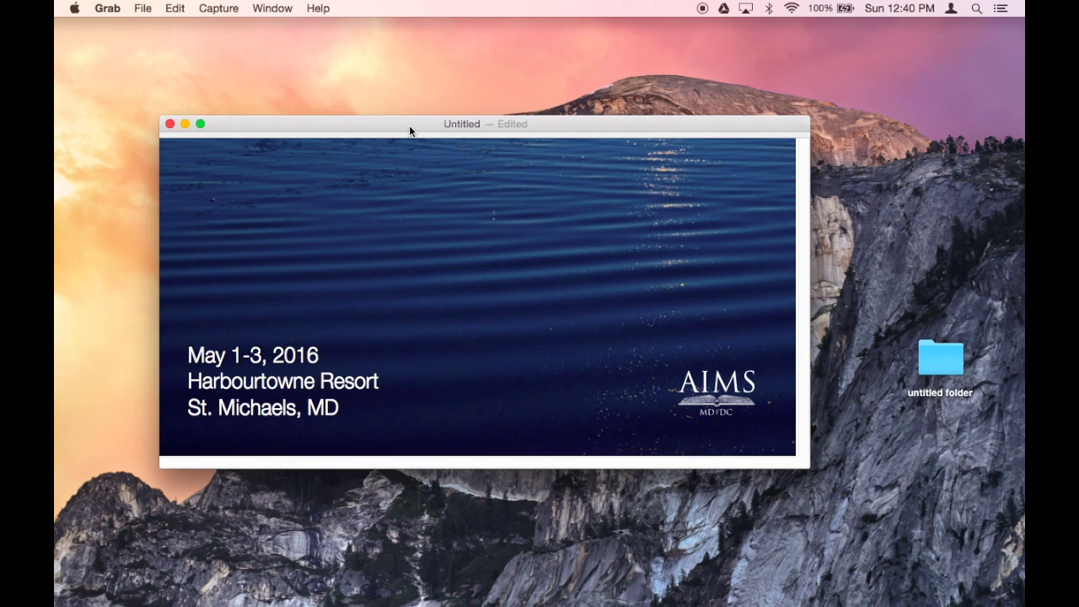
Step: Save the capture as 'screen' on the Desktop, close Grab, and open it in Preview
{"action": "left_click", "coordinate": [141, 10]}
{"action": "left_click", "coordinate": [167, 42]}
{"action": "type", "text": "screen"}
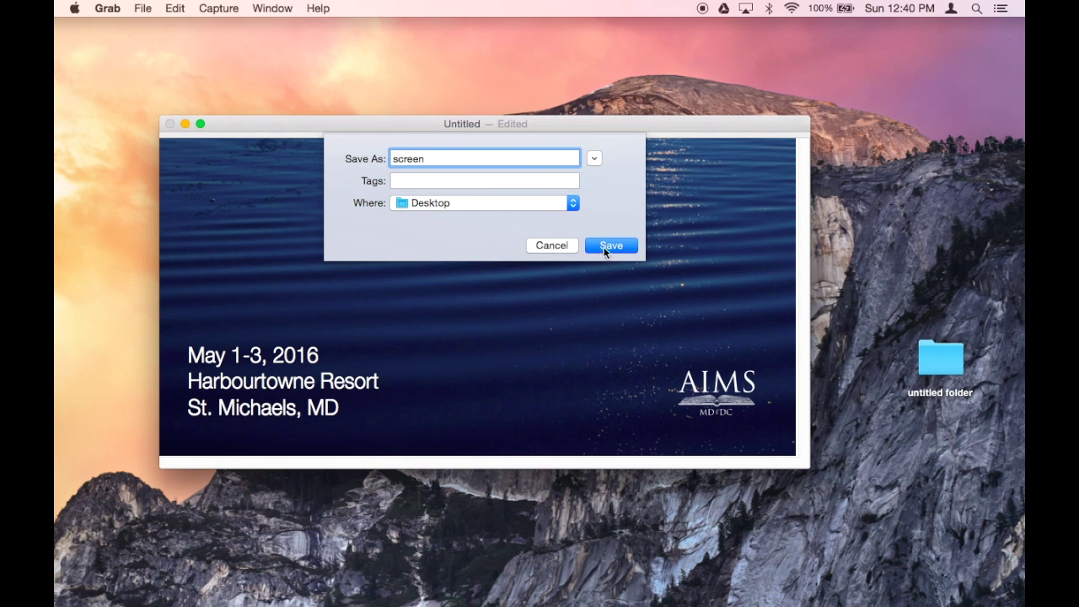
{"action": "left_click", "coordinate": [604, 247]}
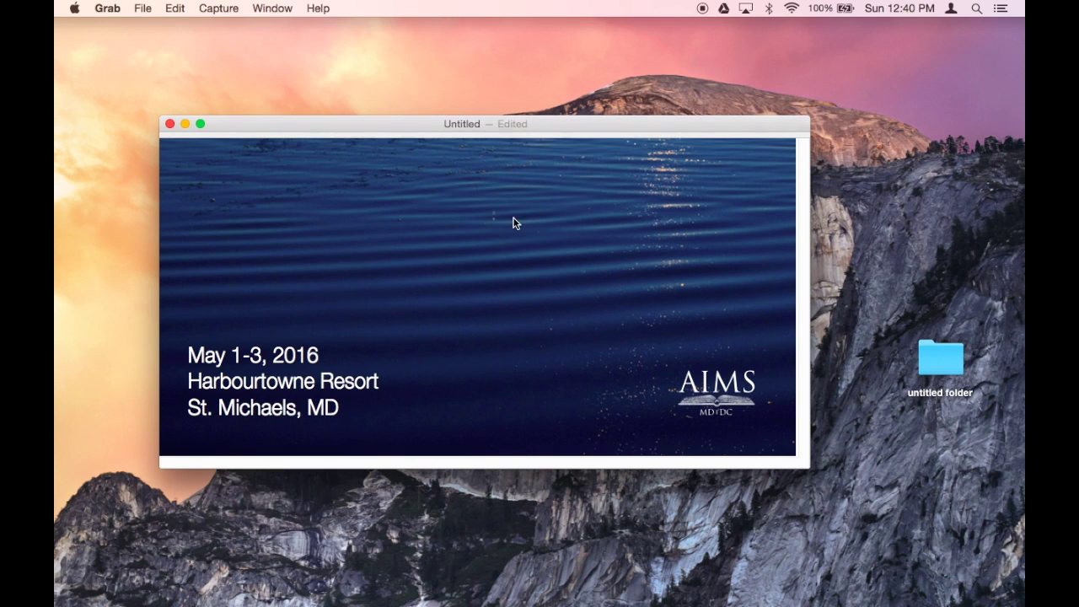
{"action": "left_click", "coordinate": [171, 125]}
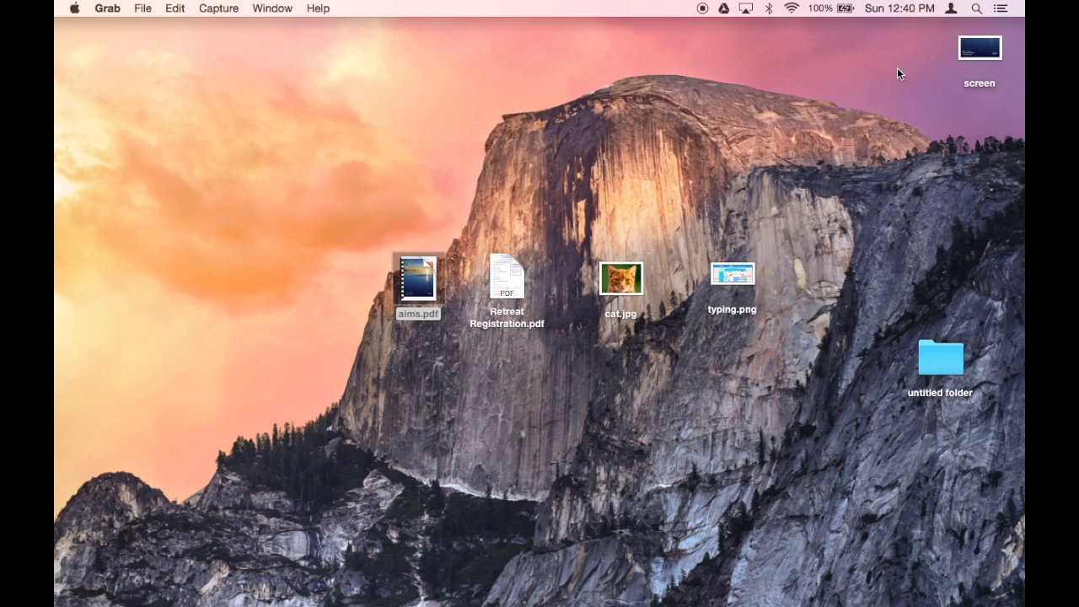
{"action": "double_click", "coordinate": [965, 54]}
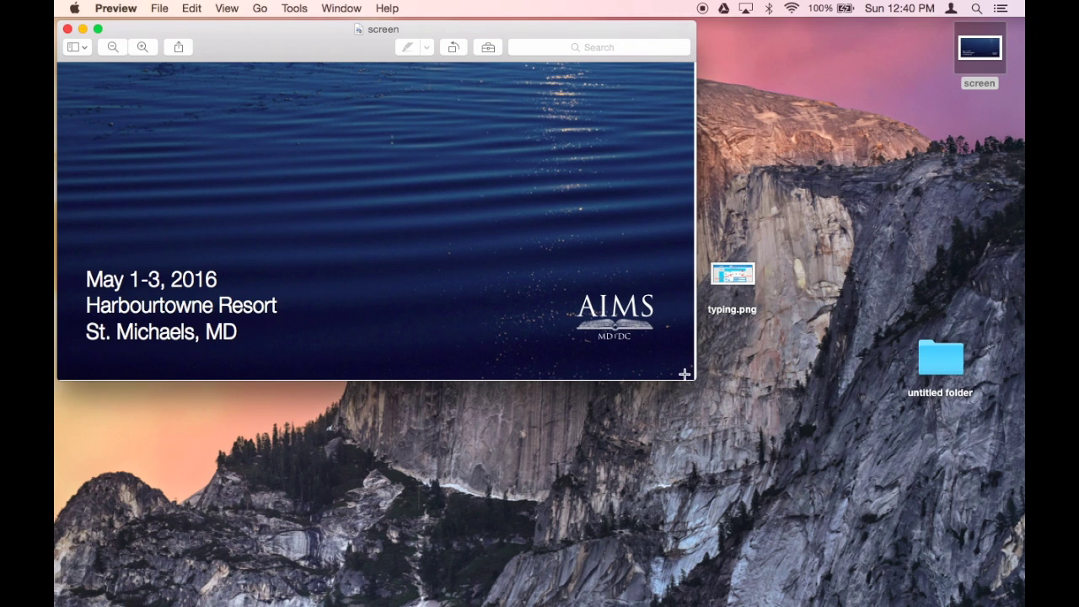
Step: Enlarge the window and crop the screen image to the left part with the date and resort text
{"action": "left_click_drag", "start_coordinate": [690, 381], "coordinate": [922, 560]}
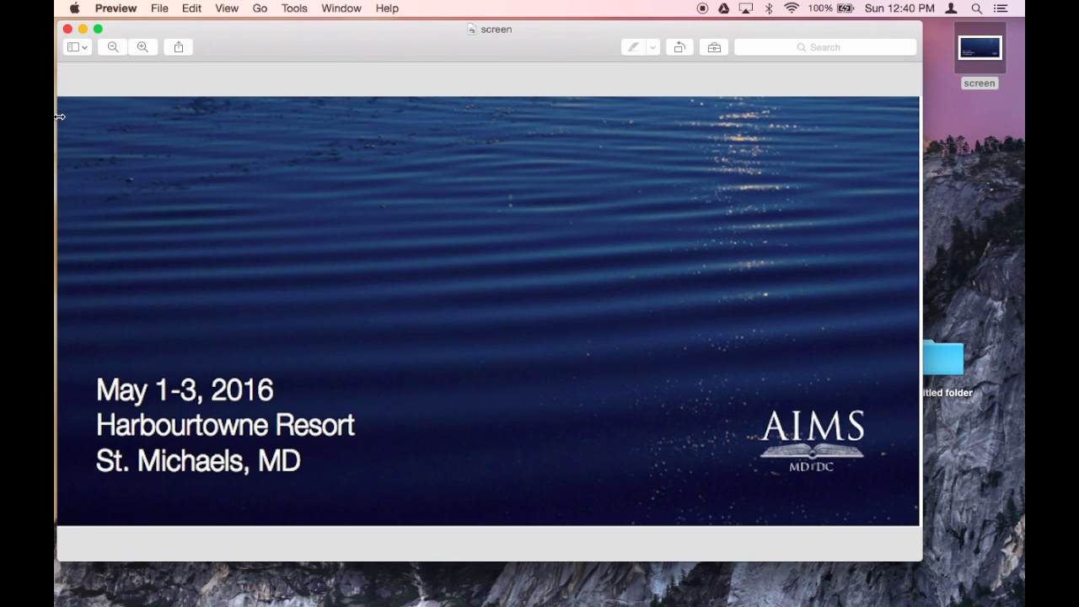
{"action": "left_click_drag", "start_coordinate": [63, 112], "coordinate": [641, 524]}
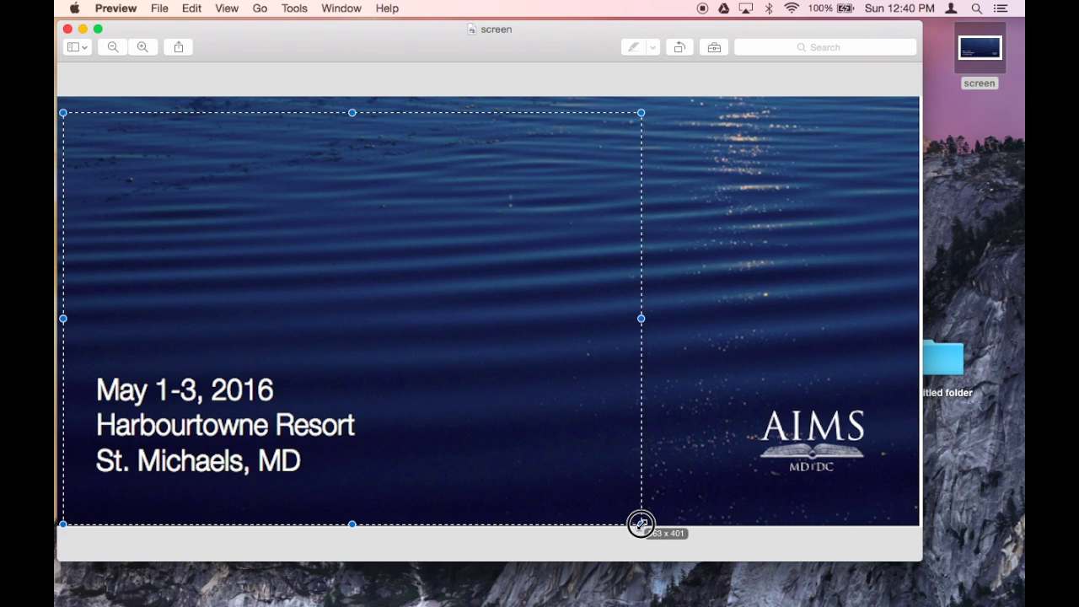
{"action": "left_click", "coordinate": [294, 8]}
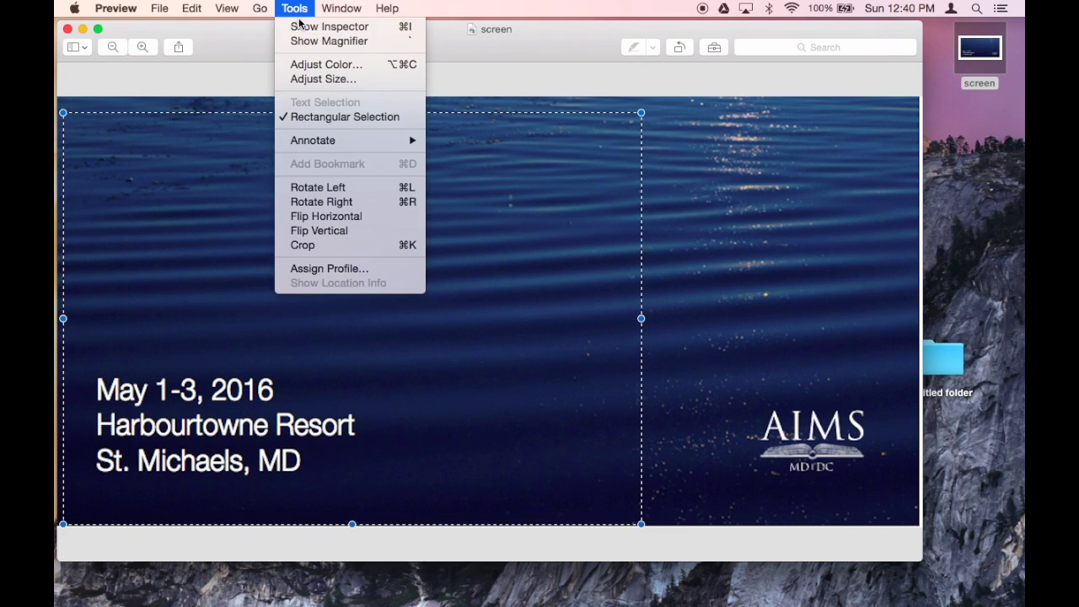
{"action": "left_click", "coordinate": [306, 244]}
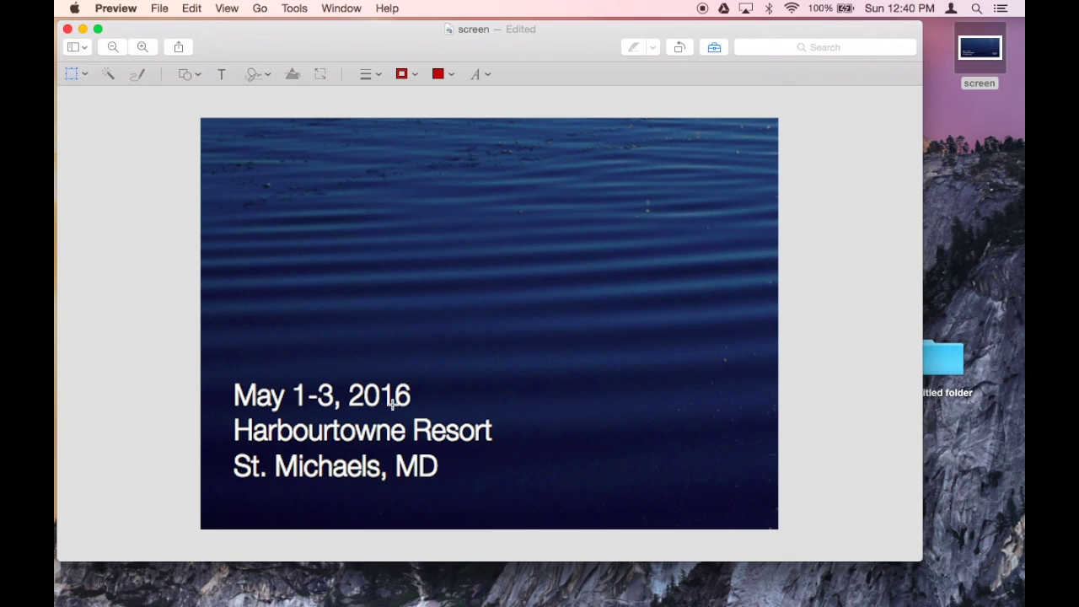
Step: Toggle the Markup toolbar off and back on, then bring up the Shapes list
{"action": "left_click", "coordinate": [714, 47]}
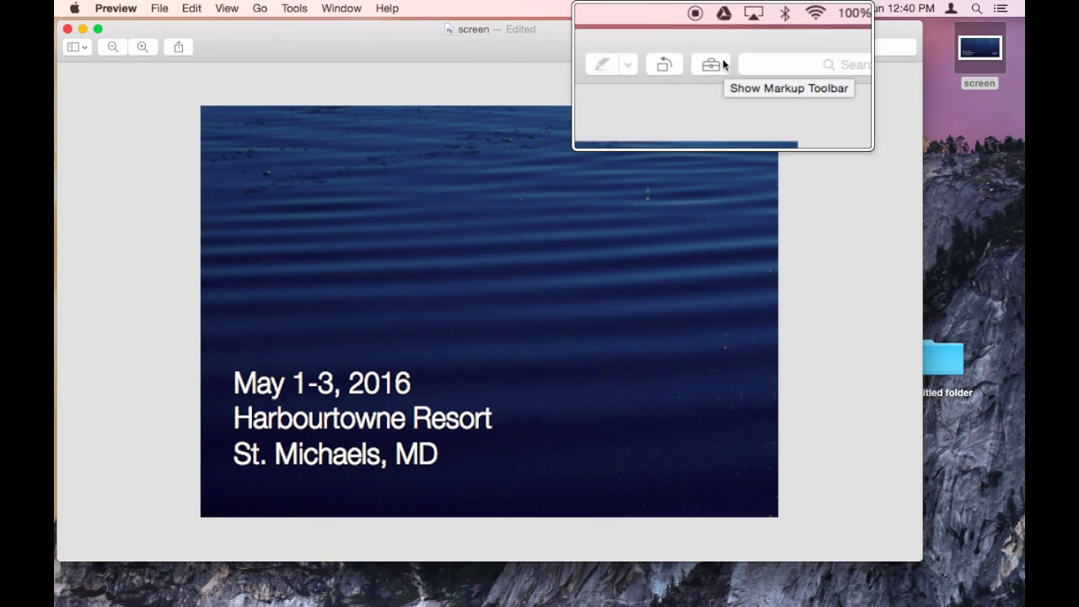
{"action": "left_click", "coordinate": [716, 47]}
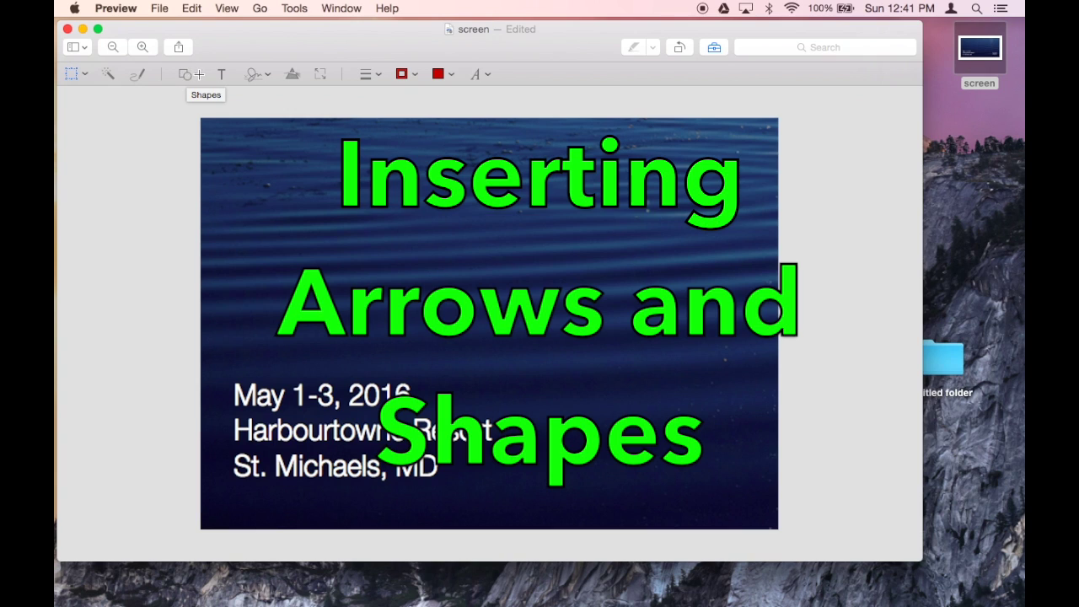
{"action": "left_click", "coordinate": [198, 73]}
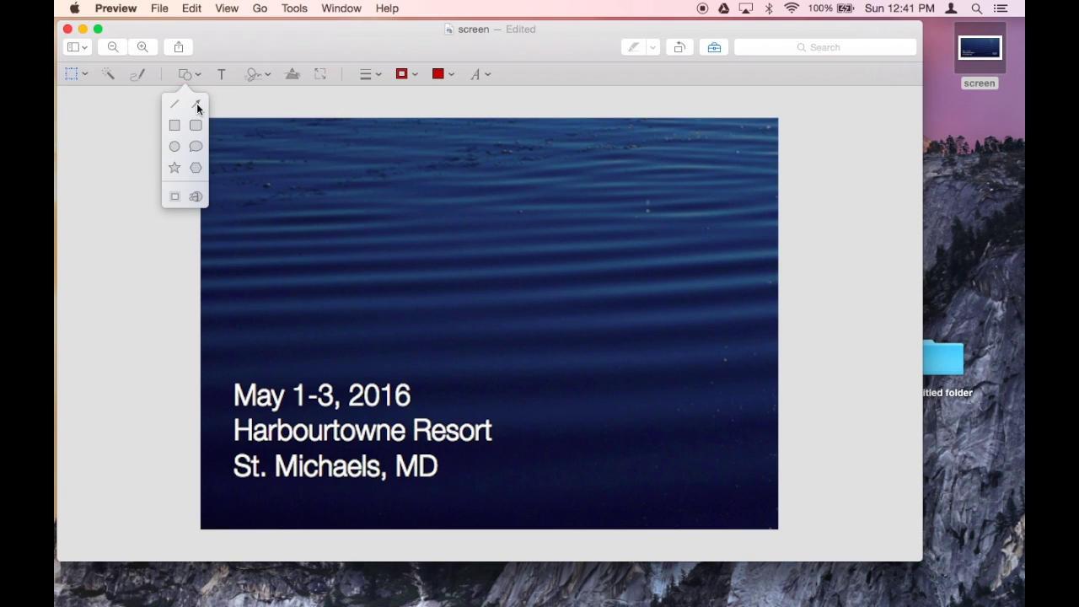
Step: Insert an arrow and aim its head down-left at the May 1-3, 2016 date
{"action": "left_click", "coordinate": [197, 107]}
{"action": "left_click_drag", "start_coordinate": [405, 323], "coordinate": [433, 238]}
{"action": "left_click_drag", "start_coordinate": [590, 245], "coordinate": [432, 384]}
{"action": "left_click_drag", "start_coordinate": [419, 242], "coordinate": [551, 257]}
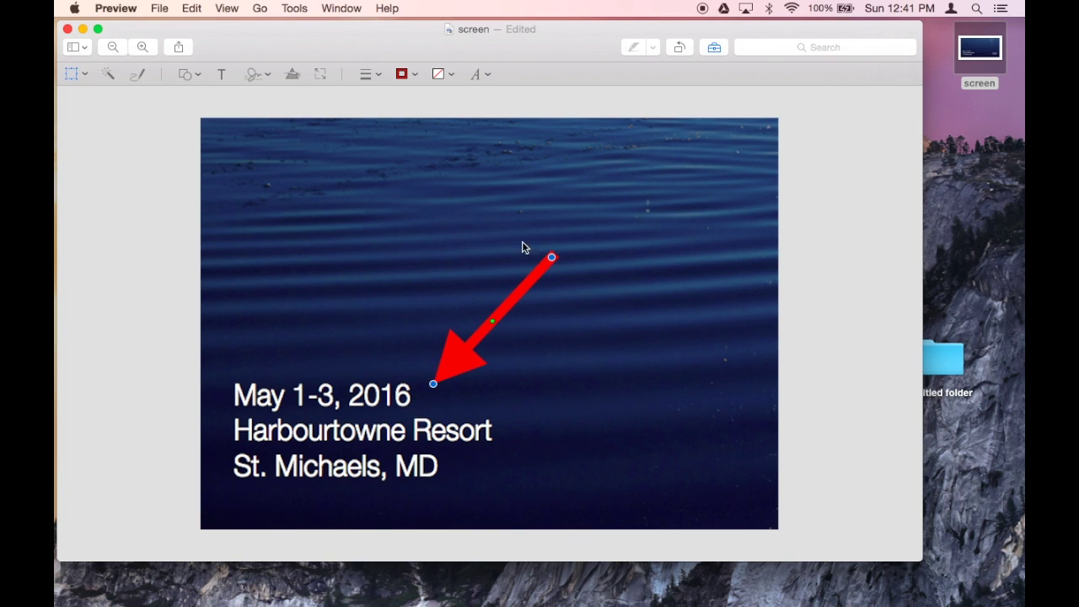
Step: Make the arrow orange with the thickest line style and add a text box near its tail
{"action": "left_click", "coordinate": [415, 75]}
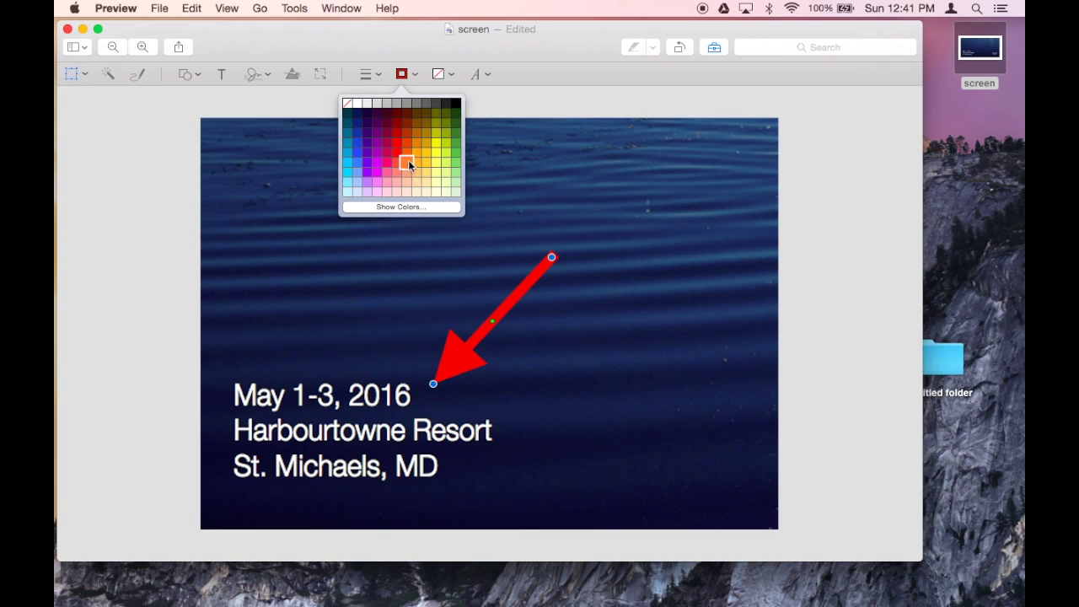
{"action": "left_click", "coordinate": [408, 160]}
{"action": "left_click", "coordinate": [379, 74]}
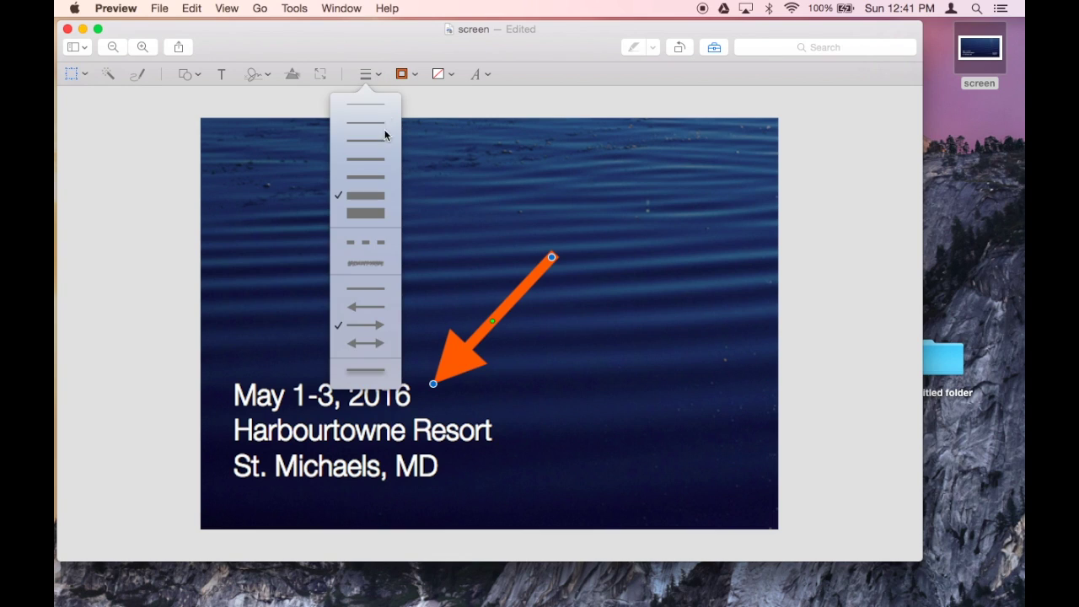
{"action": "left_click", "coordinate": [370, 214]}
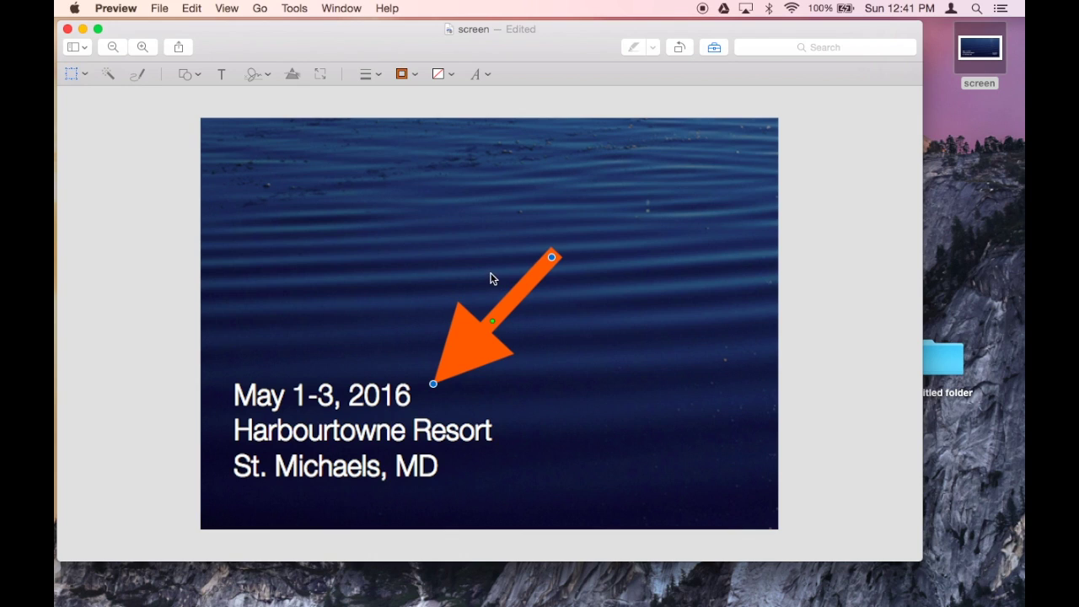
{"action": "left_click", "coordinate": [225, 78]}
Step: Type 'Note the Date' in the text box and enlarge it to 27 pt bold Helvetica
{"action": "type", "text": "Note the Date"}
{"action": "left_click", "coordinate": [570, 229]}
{"action": "double_click", "coordinate": [570, 231]}
{"action": "triple_click", "coordinate": [547, 231]}
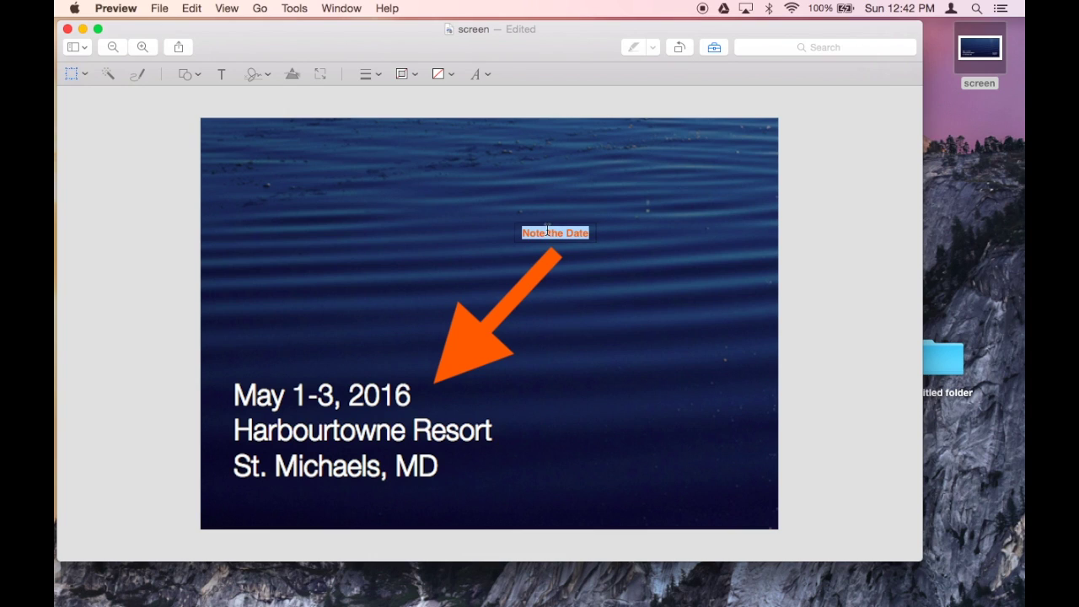
{"action": "left_click", "coordinate": [490, 74]}
{"action": "left_click", "coordinate": [441, 126]}
{"action": "left_click", "coordinate": [441, 125]}
{"action": "left_click", "coordinate": [440, 126]}
{"action": "left_click", "coordinate": [441, 126]}
{"action": "left_click", "coordinate": [441, 125]}
{"action": "left_click", "coordinate": [441, 126]}
{"action": "left_click", "coordinate": [441, 126]}
{"action": "left_click", "coordinate": [441, 126]}
{"action": "left_click", "coordinate": [441, 126]}
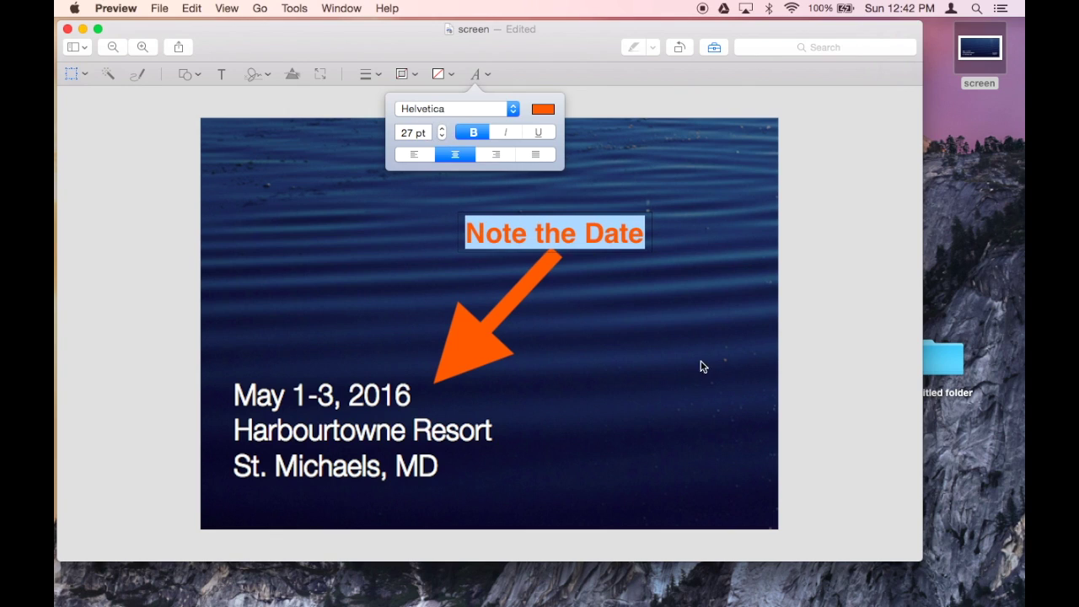
{"action": "left_click", "coordinate": [703, 367]}
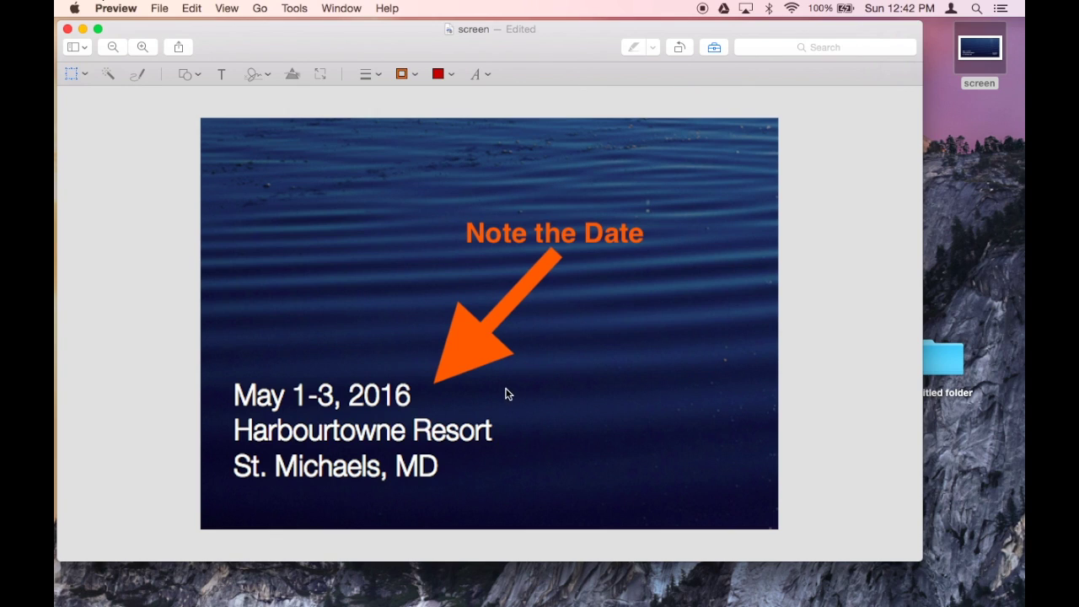